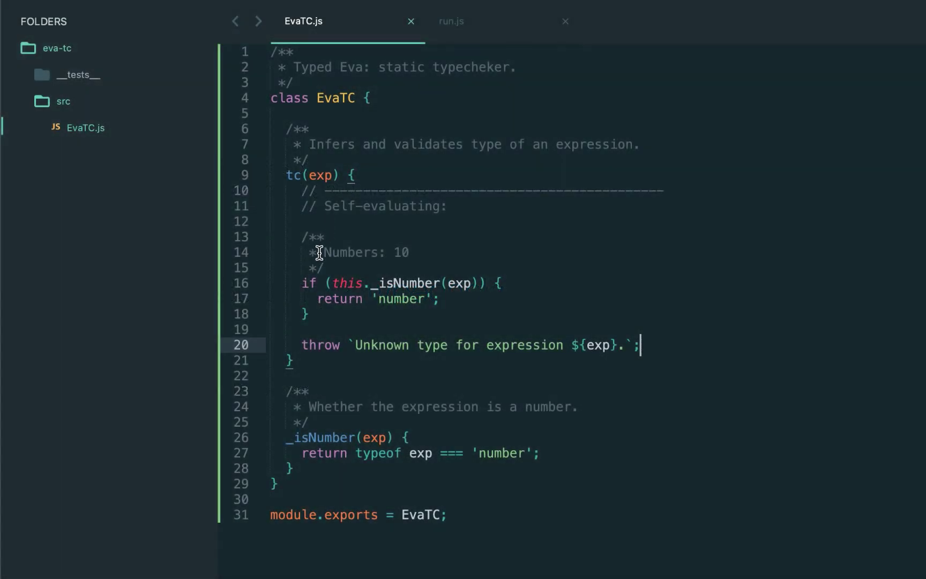
- Review the number-handling block in EvaTC.js and run the run.js tests once
{"action": "left_click_drag", "start_coordinate": [301, 236], "coordinate": [270, 330]}
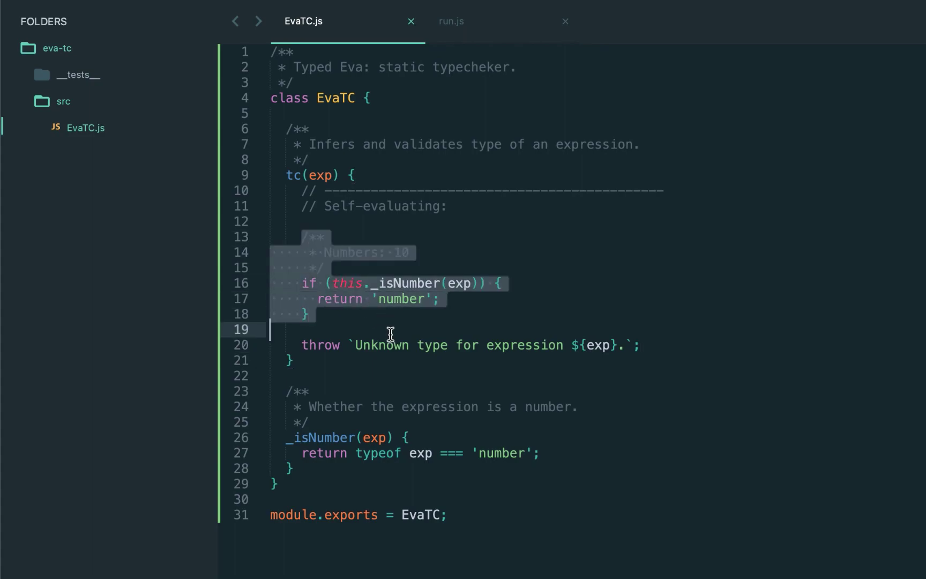
{"action": "double_click", "coordinate": [349, 436]}
{"action": "left_click", "coordinate": [477, 438]}
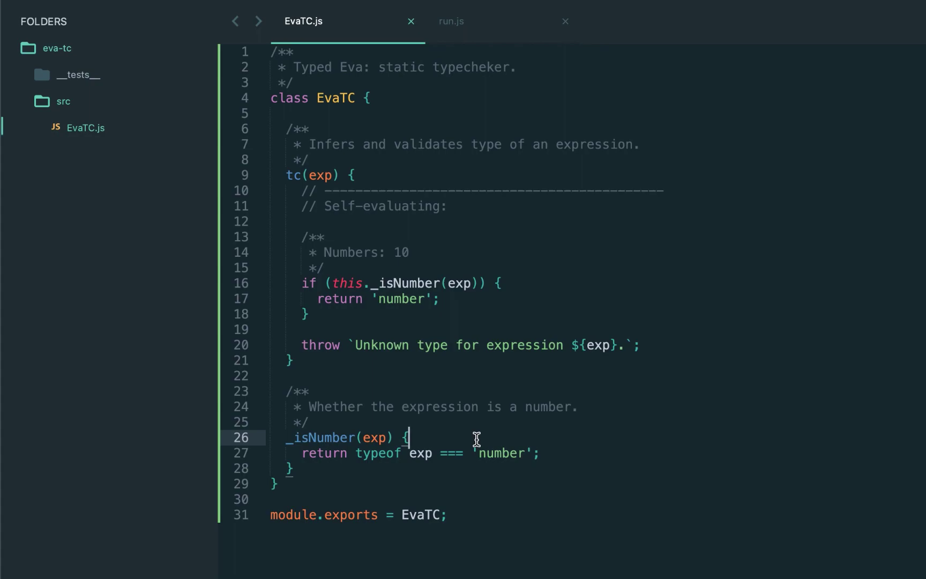
{"action": "left_click", "coordinate": [485, 21]}
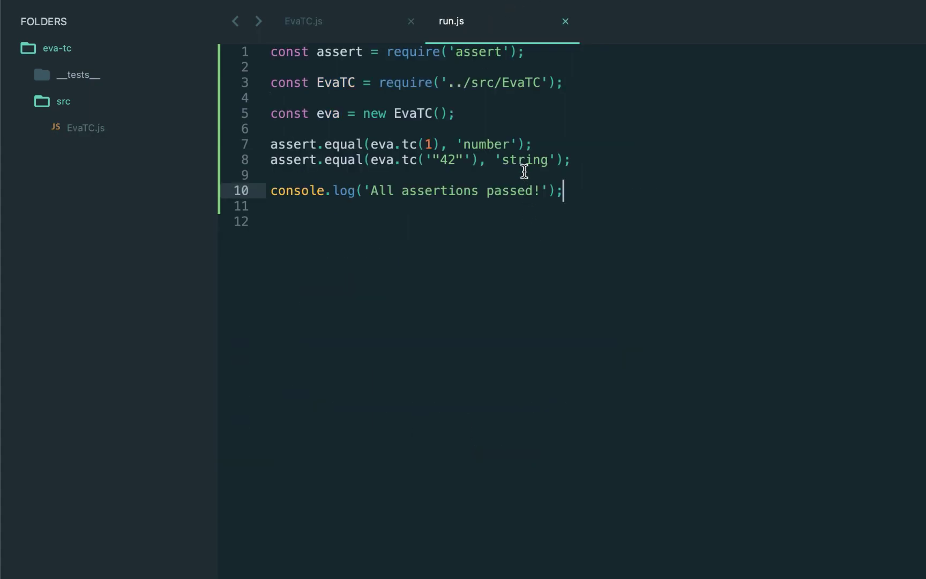
{"action": "left_click", "coordinate": [611, 217]}
{"action": "key", "text": "ctrl+b"}
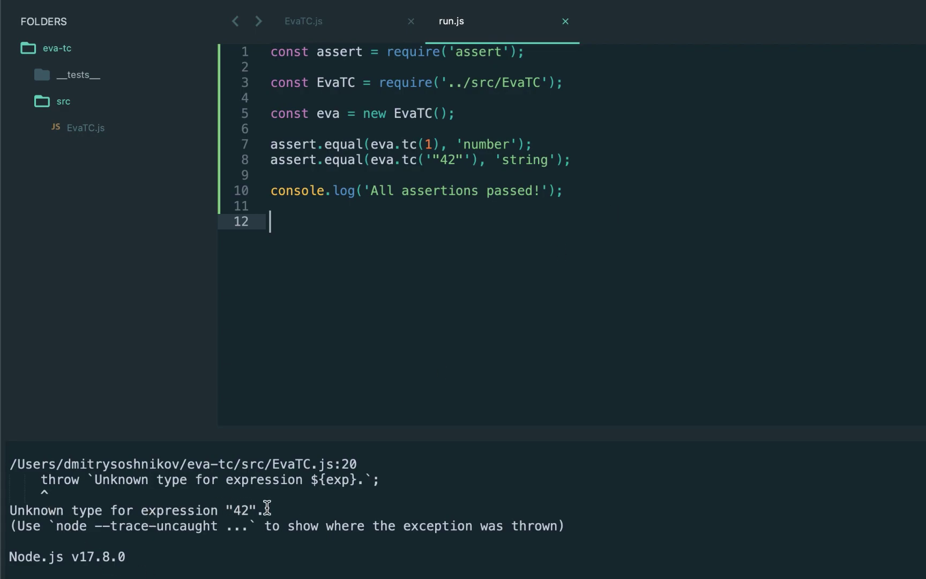
{"action": "key", "text": "Escape"}
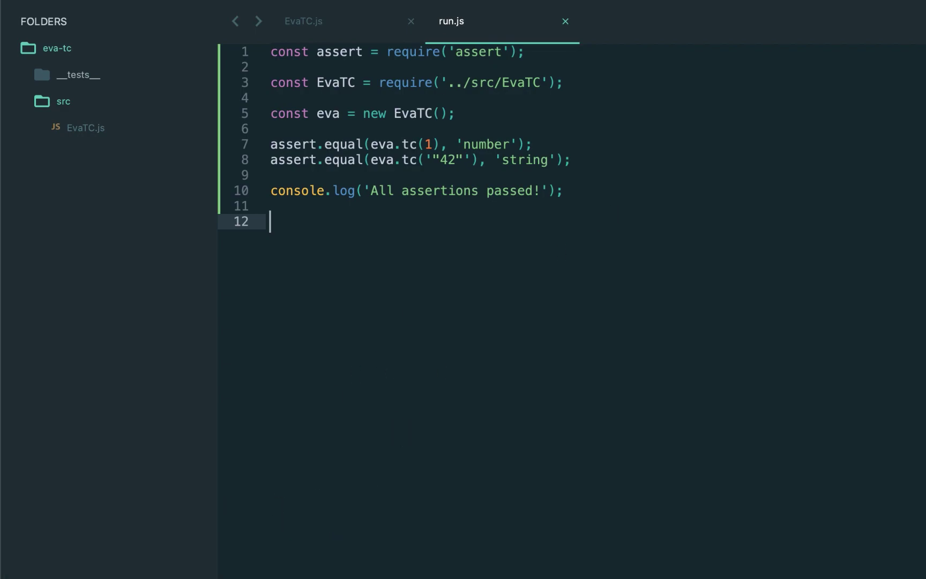
{"action": "left_click", "coordinate": [304, 22]}
- Duplicate the number block below itself and adapt the copy to handle strings
{"action": "left_click_drag", "start_coordinate": [301, 237], "coordinate": [311, 314]}
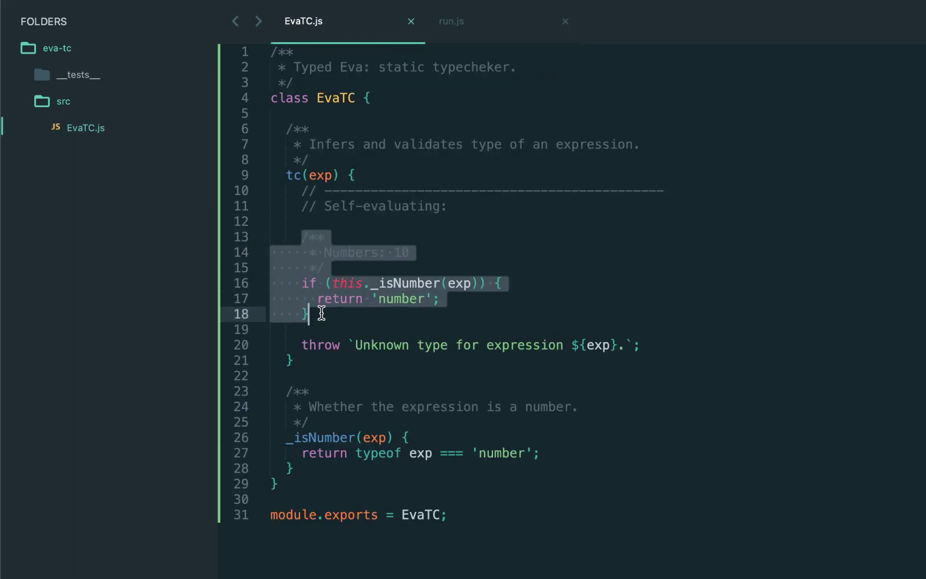
{"action": "key", "text": "ctrl+c"}
{"action": "left_click", "coordinate": [321, 312]}
{"action": "key", "text": "Return"}
{"action": "key", "text": "Return"}
{"action": "key", "text": "ctrl+v"}
{"action": "double_click", "coordinate": [351, 360]}
{"action": "type", "text": "Strings"}
{"action": "double_click", "coordinate": [400, 360]}
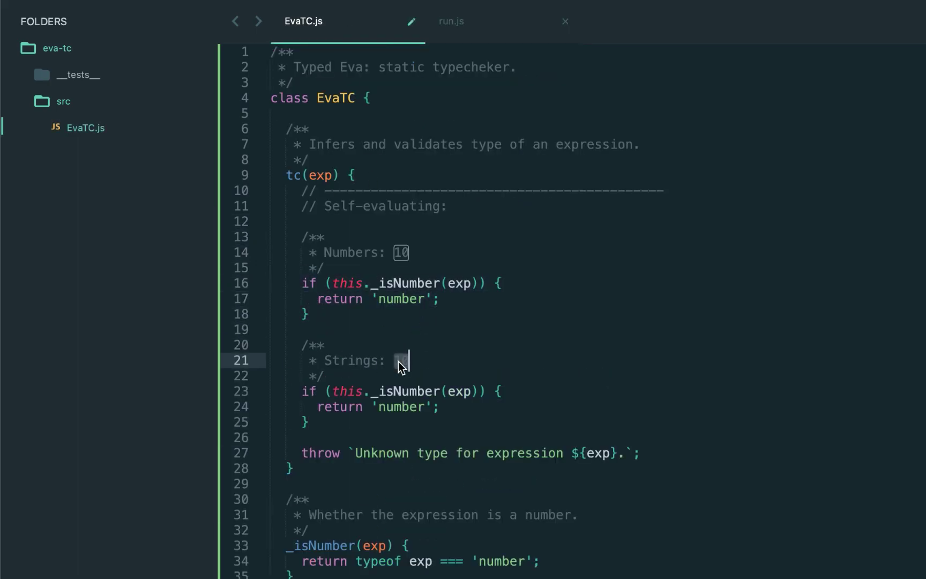
{"action": "type", "text": "\"hellow\""}
{"action": "double_click", "coordinate": [405, 391]}
{"action": "type", "text": "Strin"}
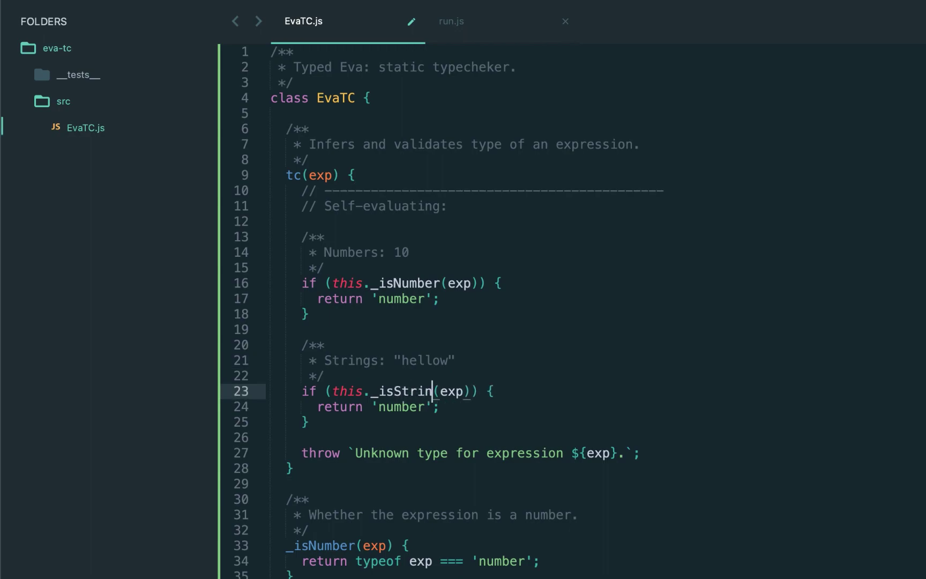
{"action": "type", "text": "_isString"}
{"action": "double_click", "coordinate": [401, 407]}
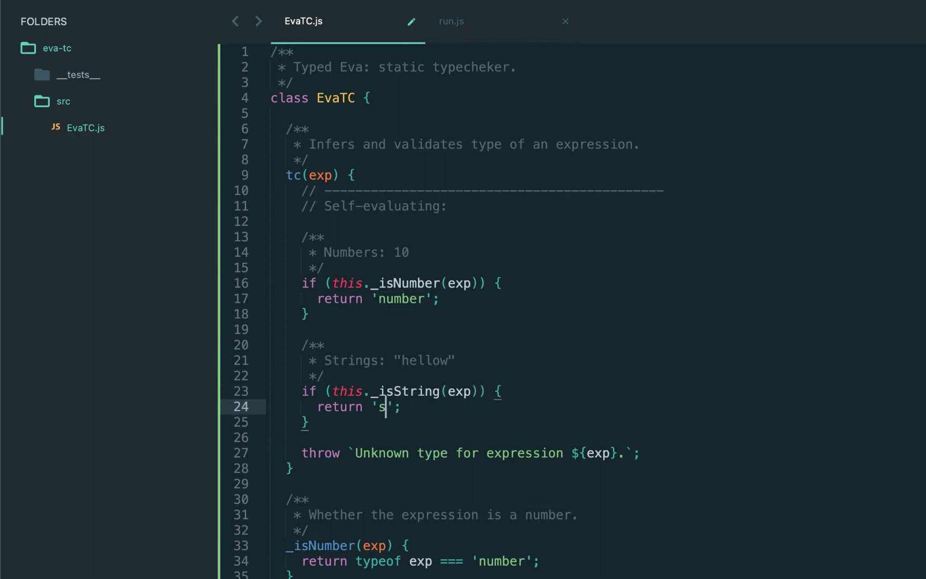
{"action": "type", "text": "string"}
{"action": "key", "text": "Escape"}
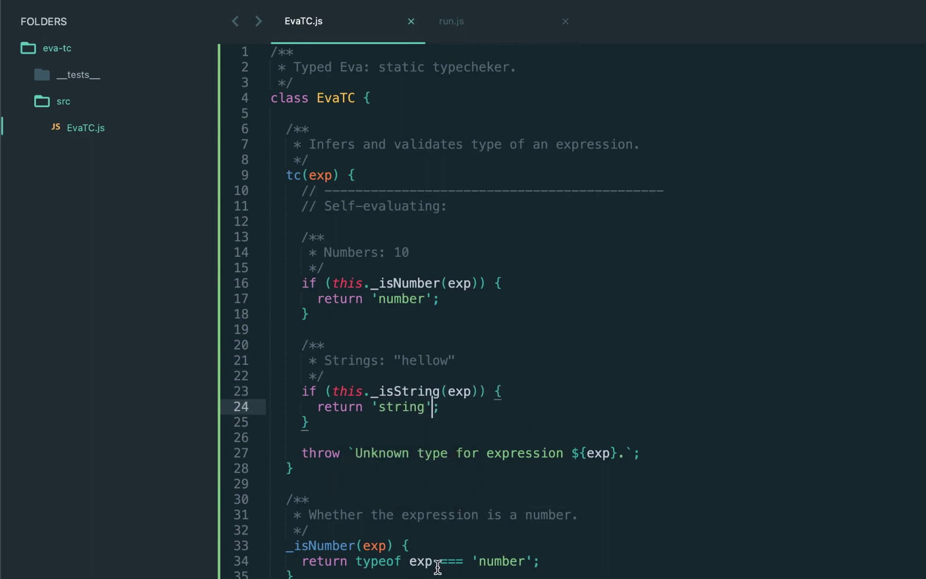
- Add an _isString helper that checks for a 'string' value
{"action": "left_click", "coordinate": [295, 411]}
{"action": "key", "text": "Return"}
{"action": "key", "text": "Return"}
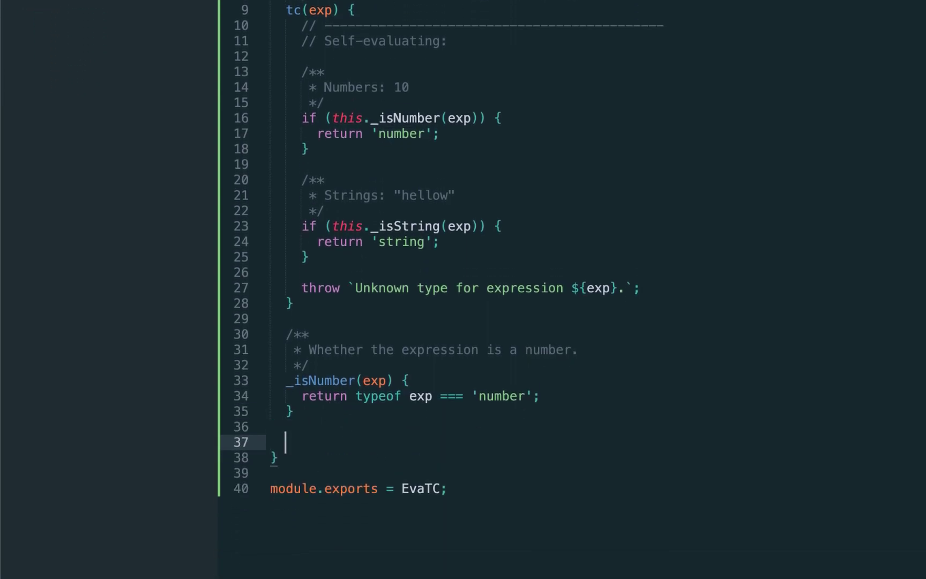
{"action": "key", "text": "ctrl+v"}
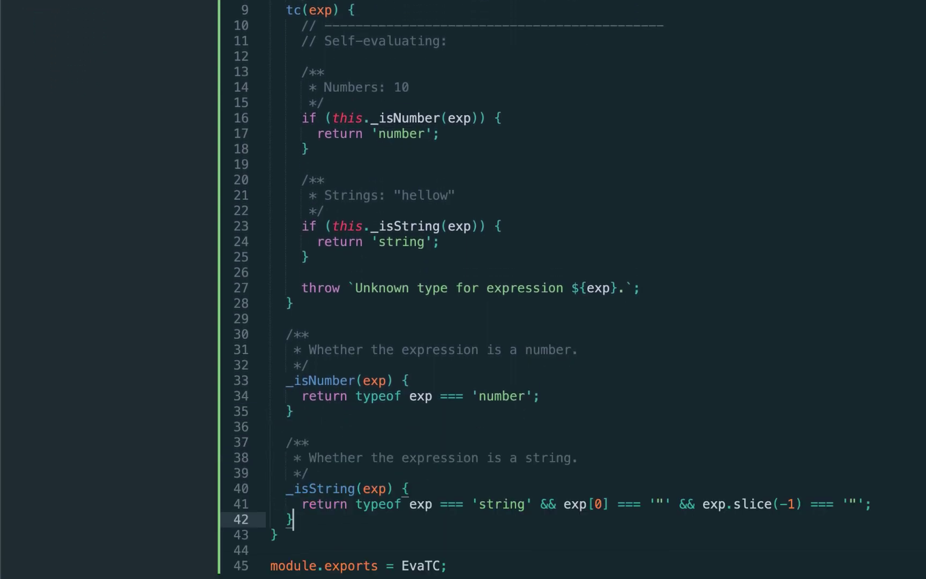
{"action": "double_click", "coordinate": [488, 506]}
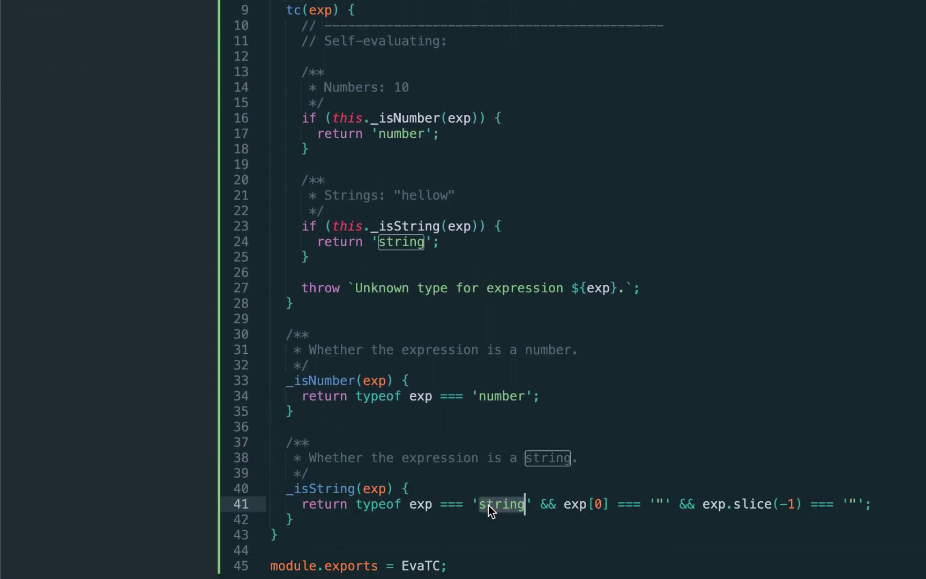
{"action": "left_click", "coordinate": [660, 504]}
{"action": "left_click", "coordinate": [873, 504]}
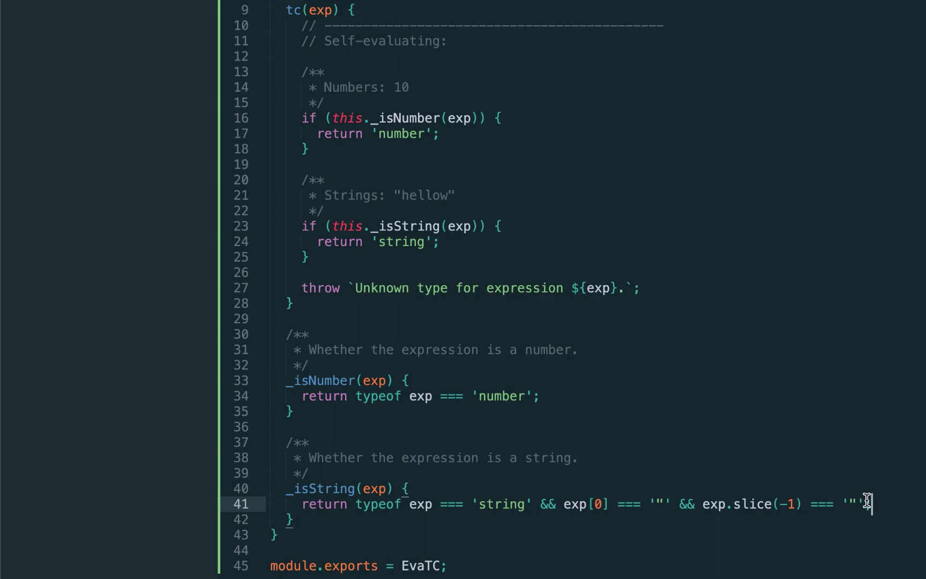
- Rerun run.js so the string assertion passes, and create a new empty file
{"action": "key", "text": "ctrl+Tab"}
{"action": "left_click", "coordinate": [583, 161]}
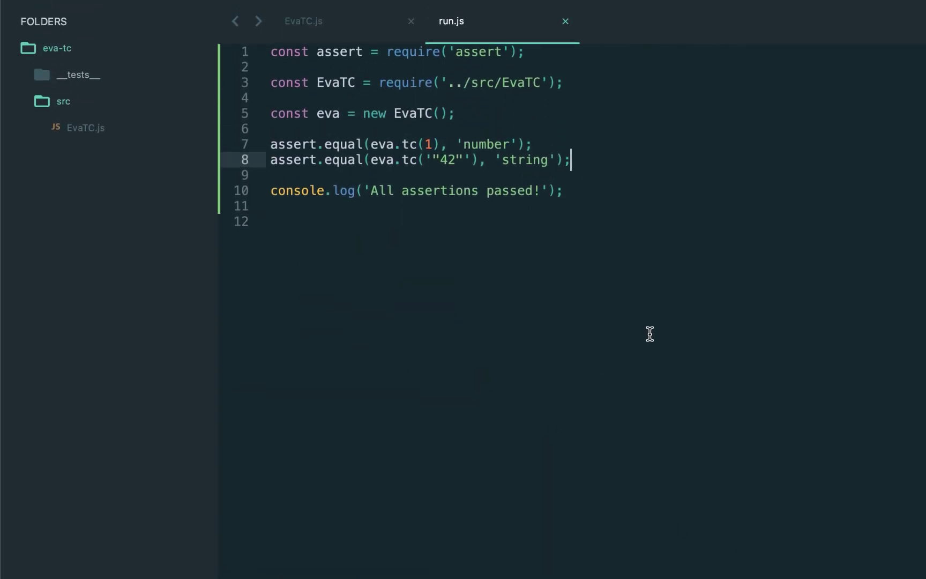
{"action": "key", "text": "ctrl+b"}
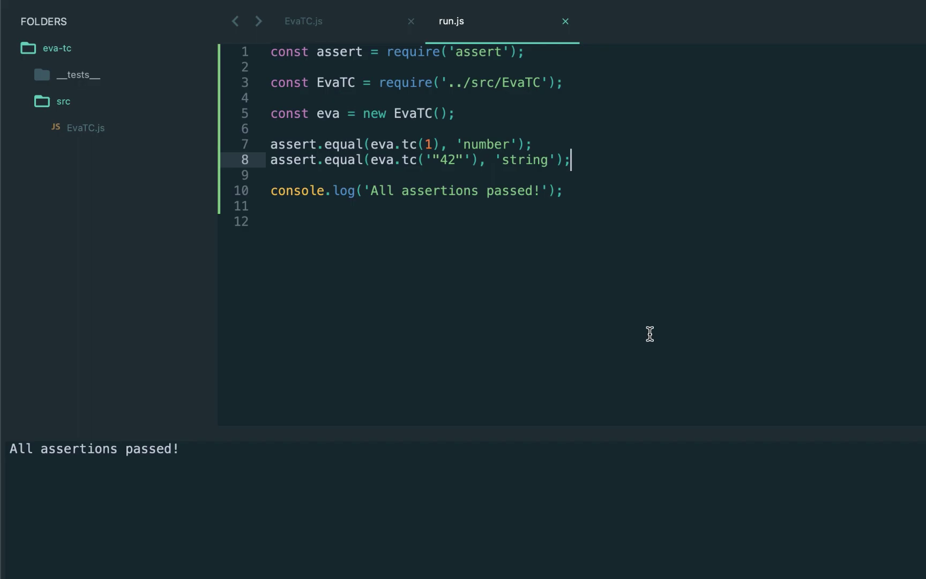
{"action": "key", "text": "super+n"}
- Save the new file as Type.js in src and start the Type class constructor
{"action": "key", "text": "super+s"}
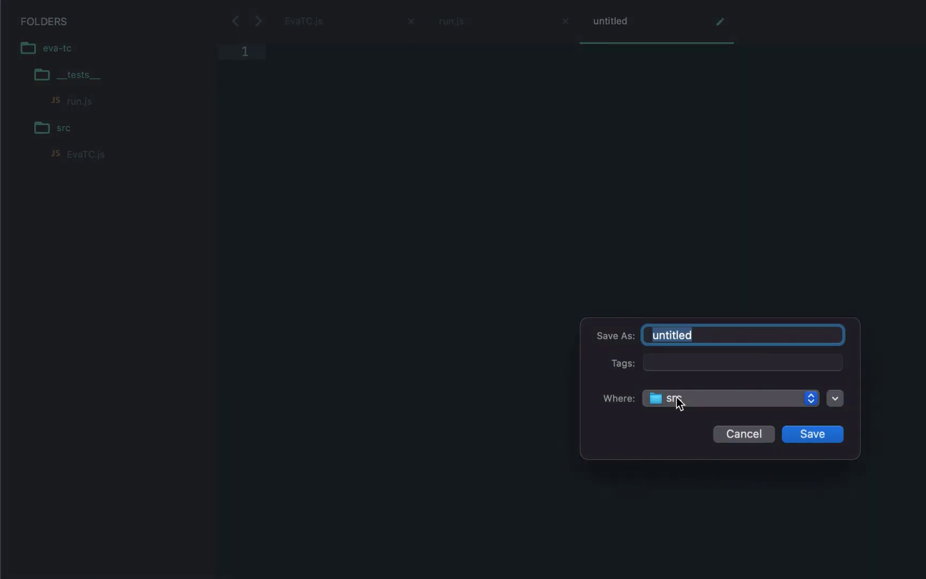
{"action": "type", "text": "Type.js"}
{"action": "key", "text": "Return"}
{"action": "type", "text": "/**  * Type class.  */ "}
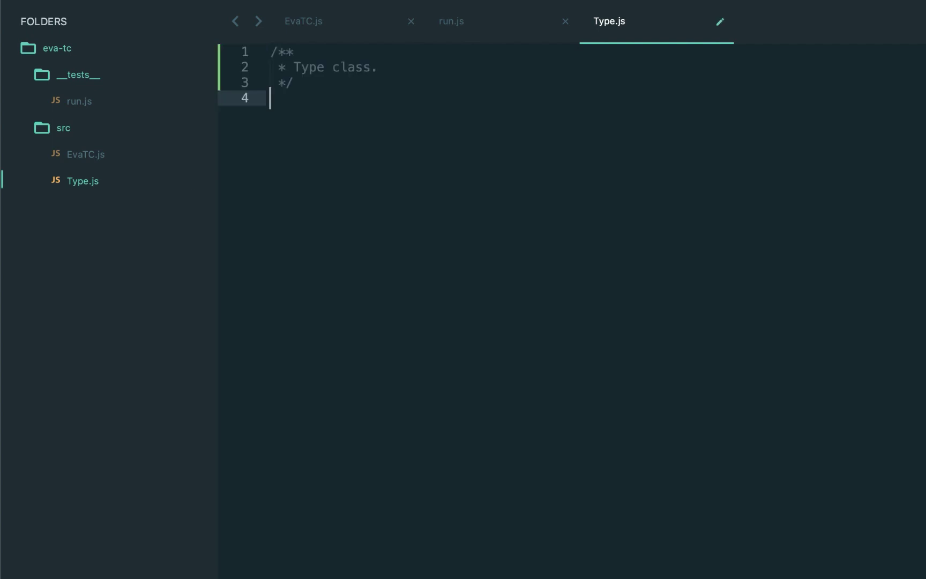
{"action": "type", "text": "class Type {"}
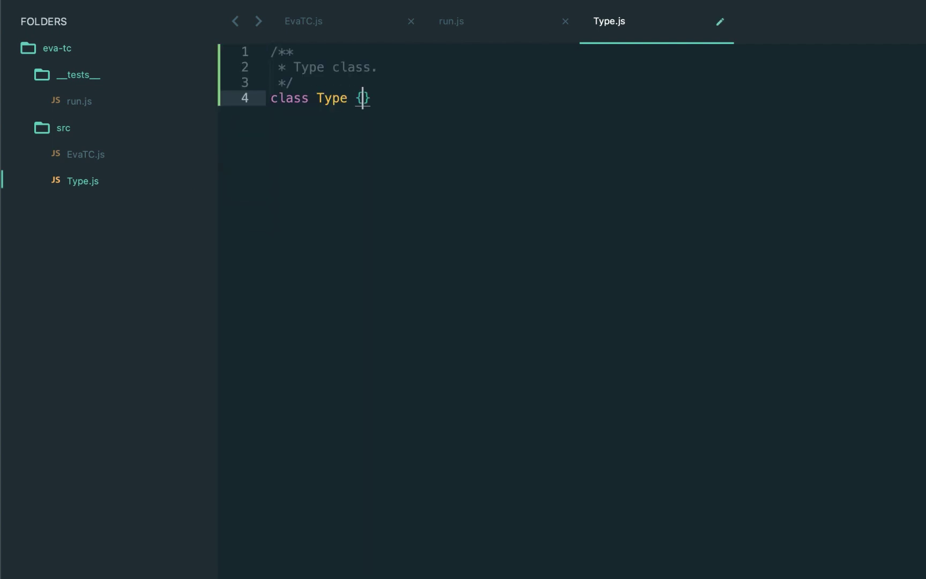
{"action": "key", "text": "Return"}
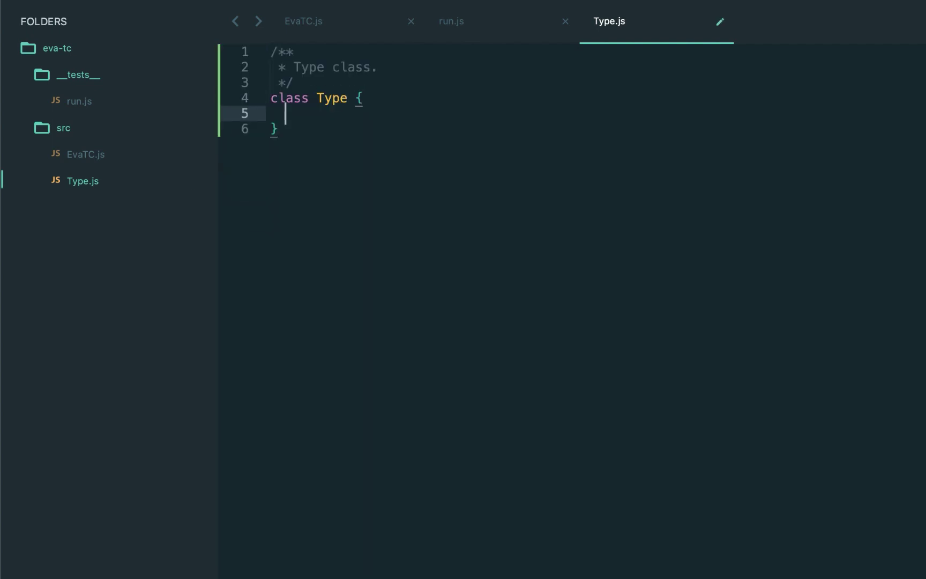
{"action": "type", "text": "constructor(name) { this.name = name; }"}
{"action": "key", "text": "ctrl+s"}
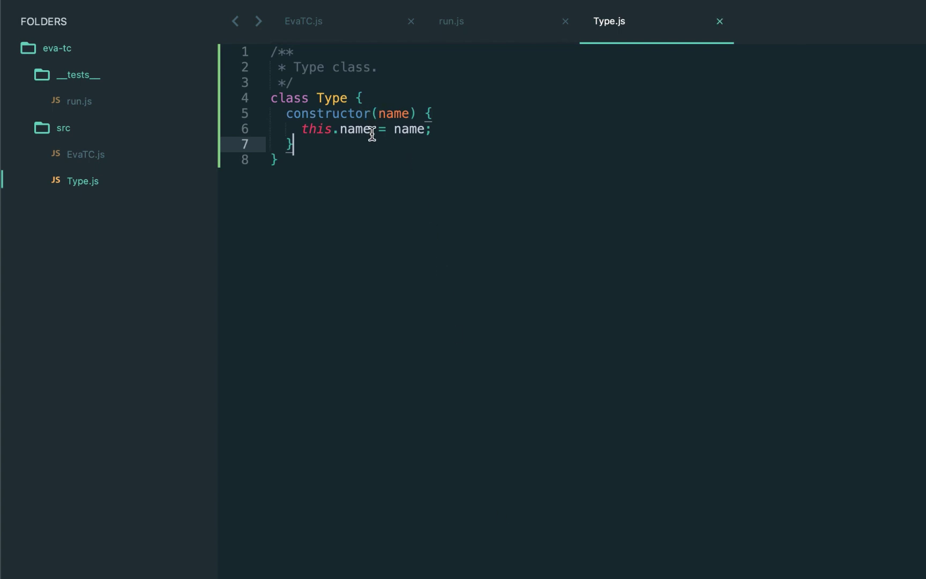
- Add getName and toString methods to the Type class
{"action": "key", "text": "Return"}
{"action": "key", "text": "Return"}
{"action": "type", "text": "/** * Returns name. */ getName() { return this.name; }"}
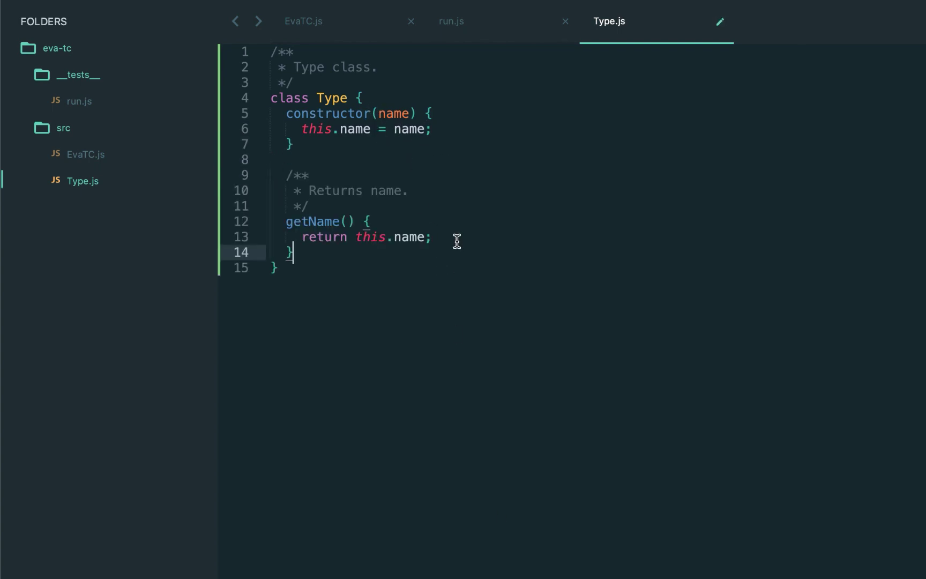
{"action": "key", "text": "Return"}
{"action": "key", "text": "Return"}
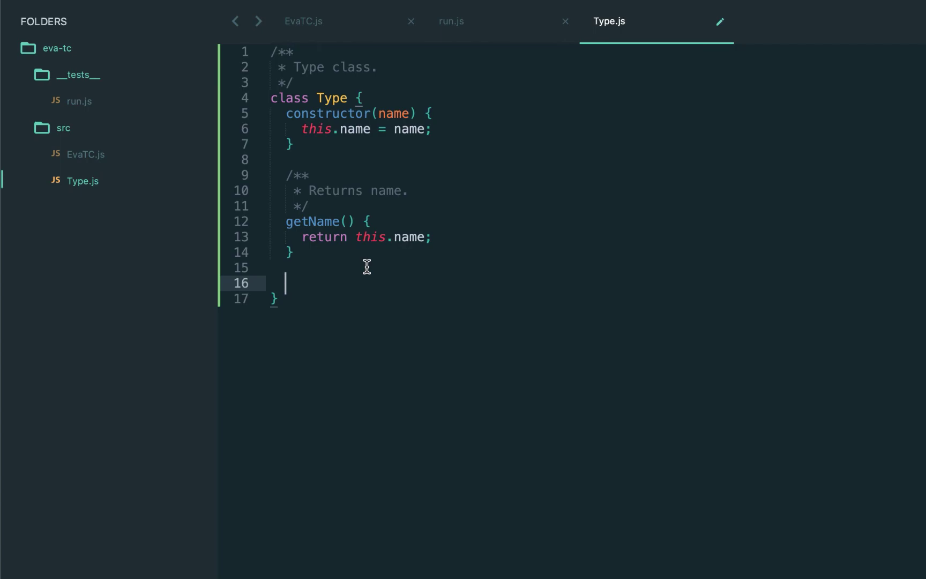
{"action": "type", "text": "/** * String representation. */ toString() { return this.getName(); }"}
{"action": "key", "text": "ctrl+s"}
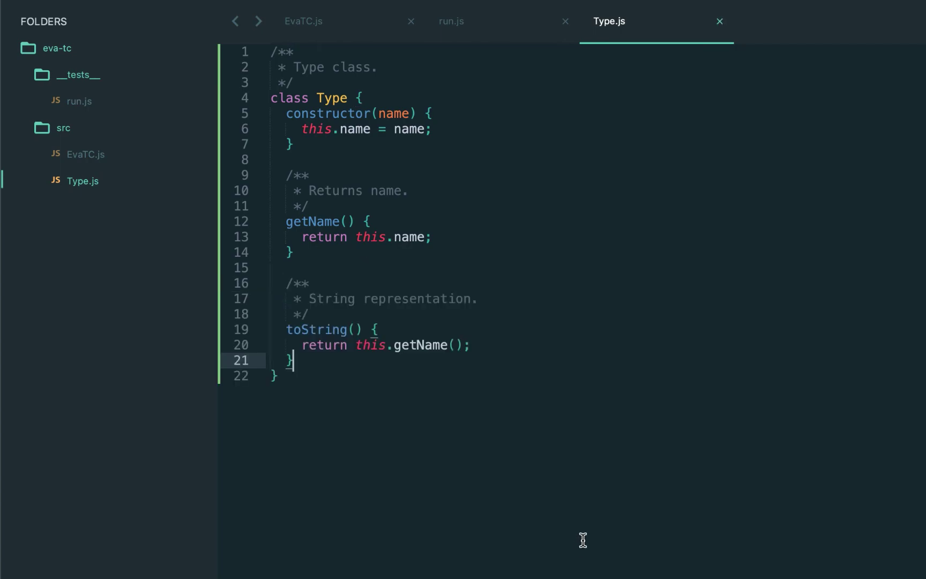
{"action": "key", "text": "Down"}
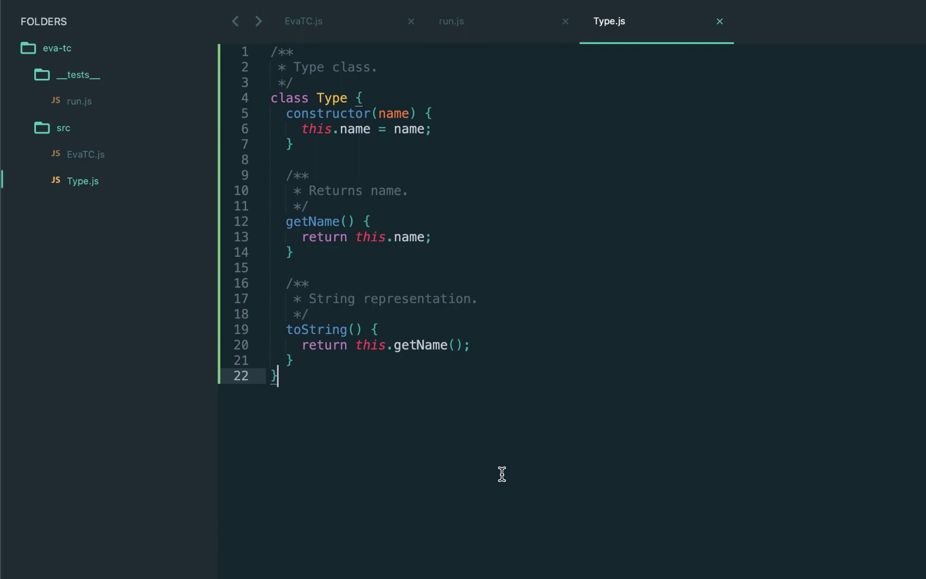
- Define Type.number = new Type('number') below the class and save Type.js
{"action": "key", "text": "Return"}
{"action": "key", "text": "Return"}
{"action": "type", "text": "/** * Number type. */"}
{"action": "key", "text": "Return"}
{"action": "type", "text": "Type"}
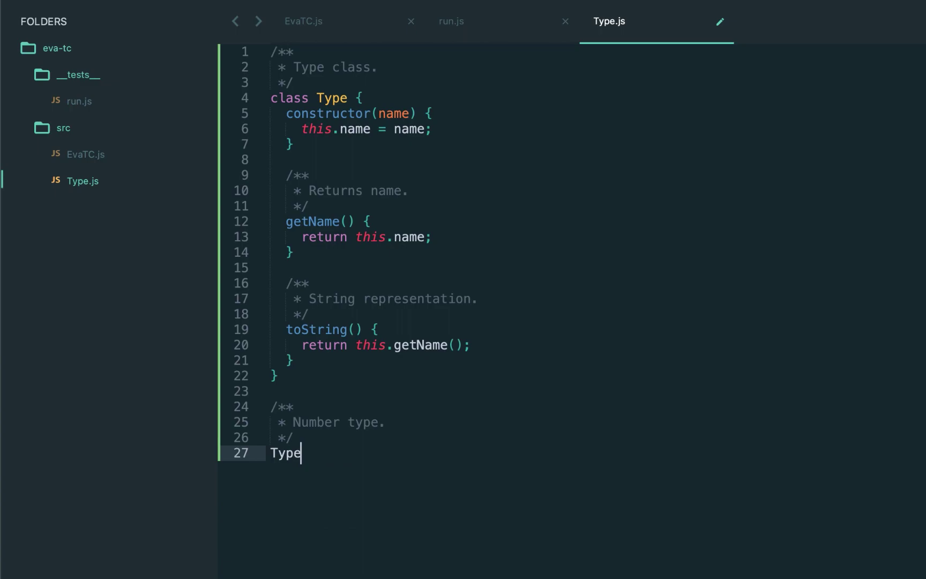
{"action": "type", "text": ".number = n"}
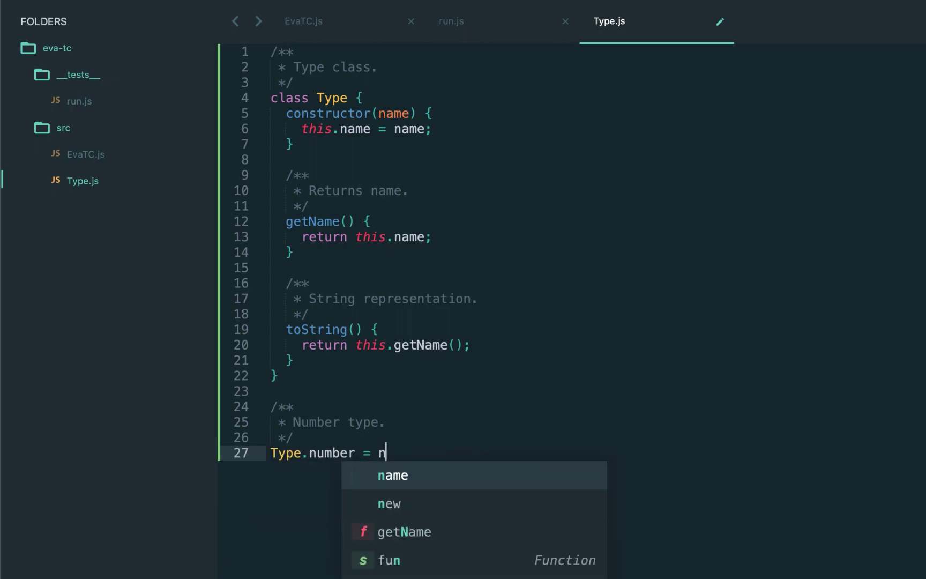
{"action": "type", "text": "ew Type('nu"}
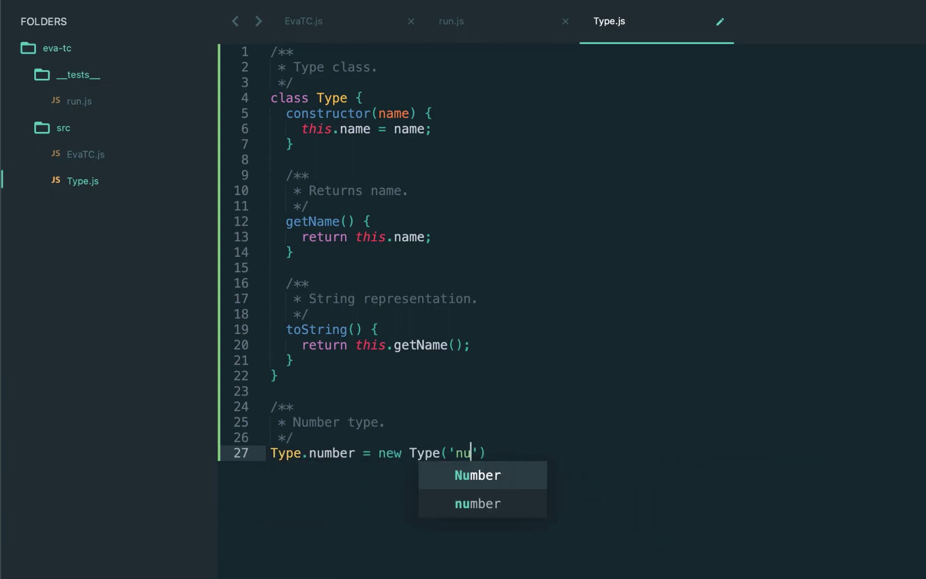
{"action": "type", "text": "mber"}
{"action": "key", "text": "Right"}
{"action": "key", "text": "Right"}
{"action": "type", "text": ";"}
{"action": "key", "text": "ctrl+s"}
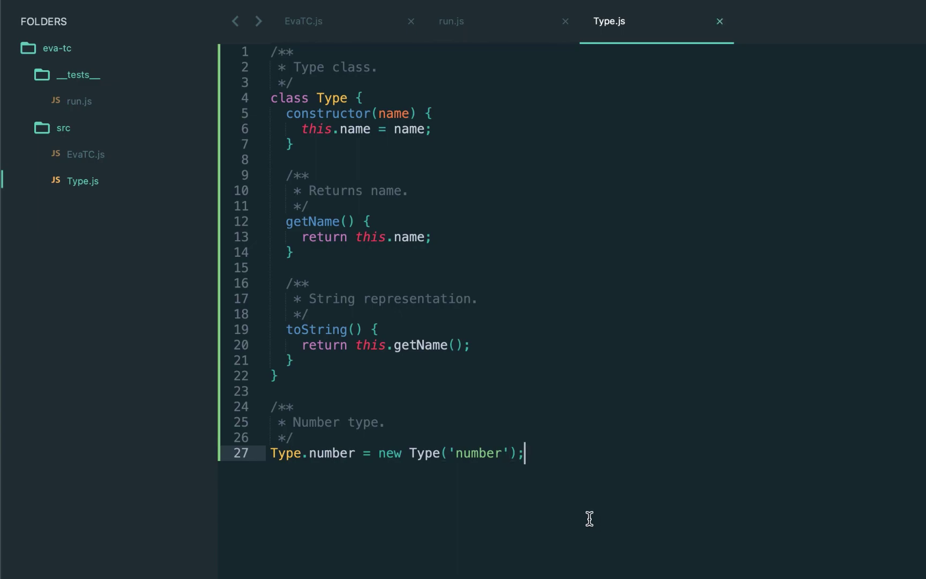
{"action": "key", "text": "Return"}
{"action": "key", "text": "Return"}
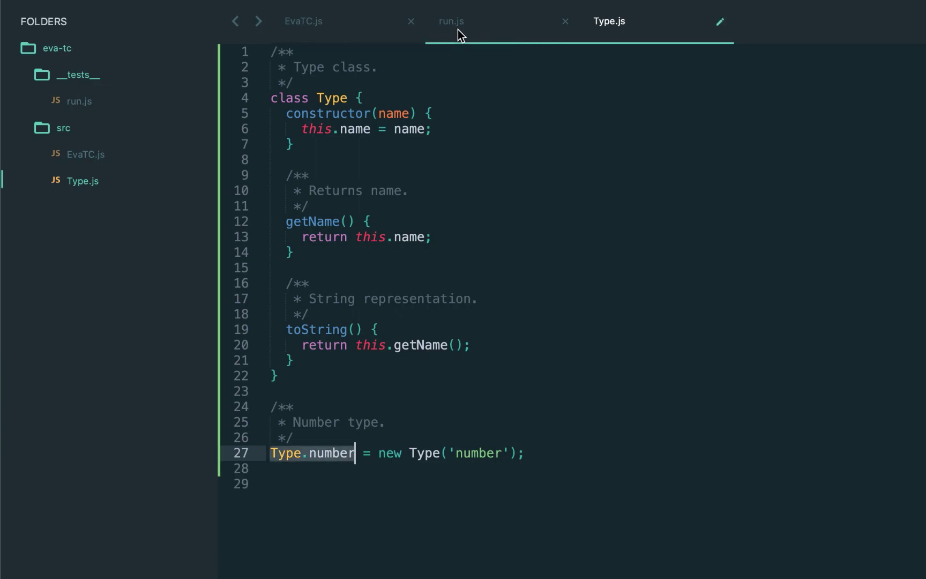
- Make EvaTC.js return Type.number and Type.string instead of the 'number' and 'string' literals
{"action": "left_click", "coordinate": [304, 21]}
{"action": "left_click_drag", "start_coordinate": [371, 298], "coordinate": [432, 298]}
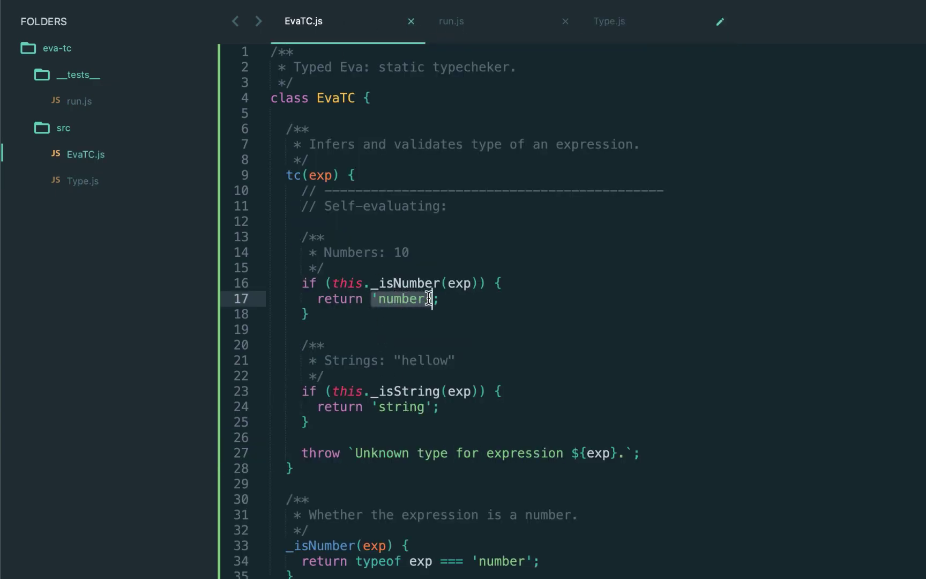
{"action": "type", "text": "Type.number"}
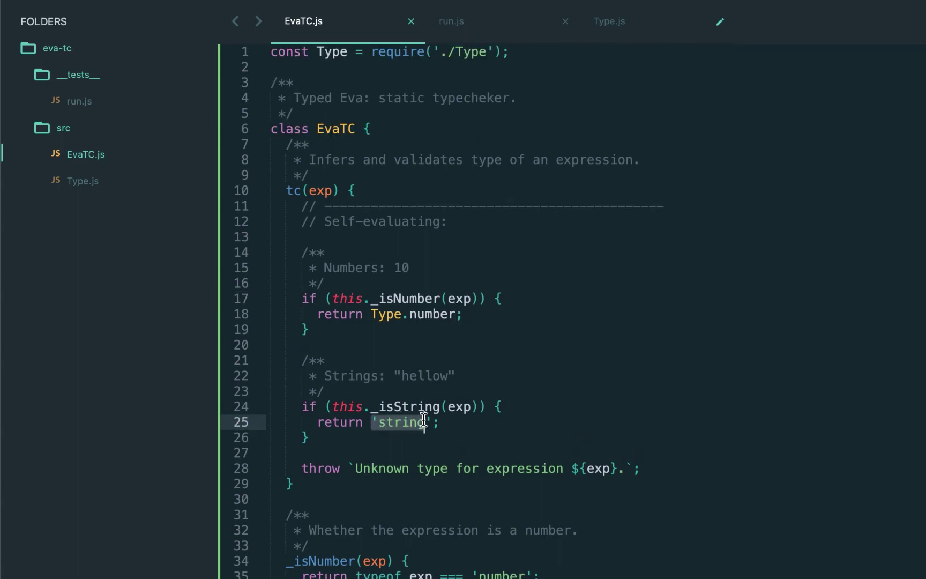
{"action": "type", "text": "Type.number"}
{"action": "key", "text": "BackSpace"}
{"action": "key", "text": "BackSpace"}
{"action": "key", "text": "BackSpace"}
{"action": "type", "text": "string"}
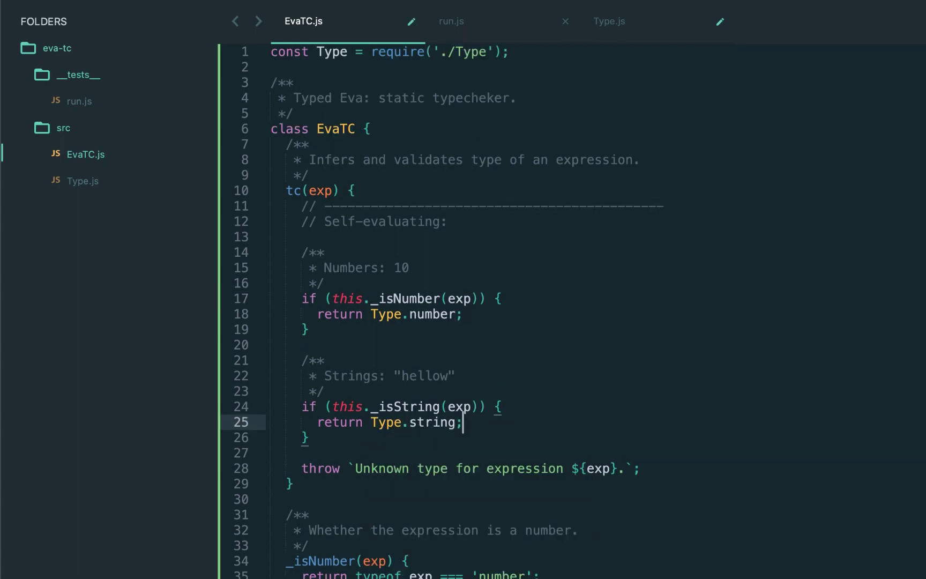
- Add Type.string to Type.js, save it, and create __tests__/self-eval-test.js via sl
{"action": "left_click", "coordinate": [609, 21]}
{"action": "type", "text": "/**  * String type.  */ Type.string = new Type('string');"}
{"action": "key", "text": "ctrl+s"}
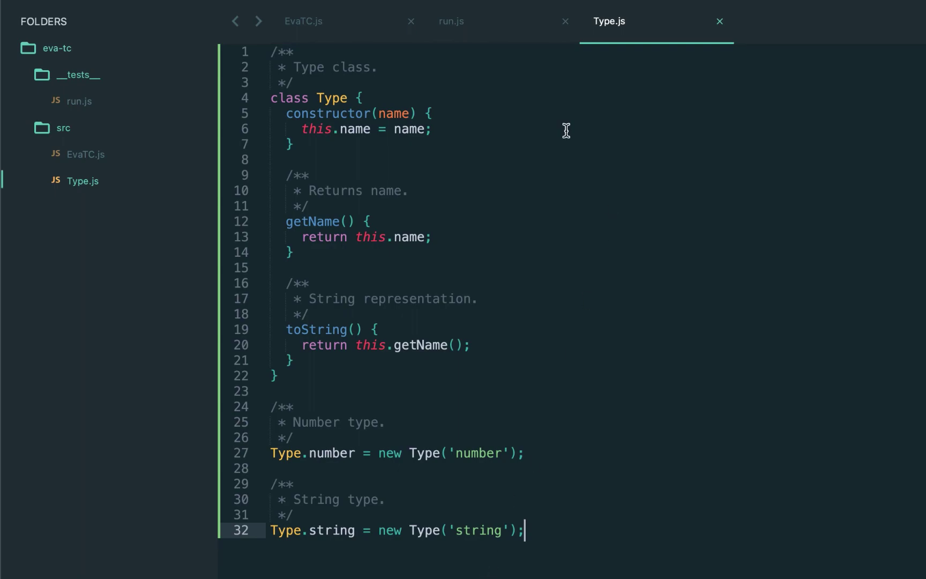
{"action": "left_click", "coordinate": [482, 26]}
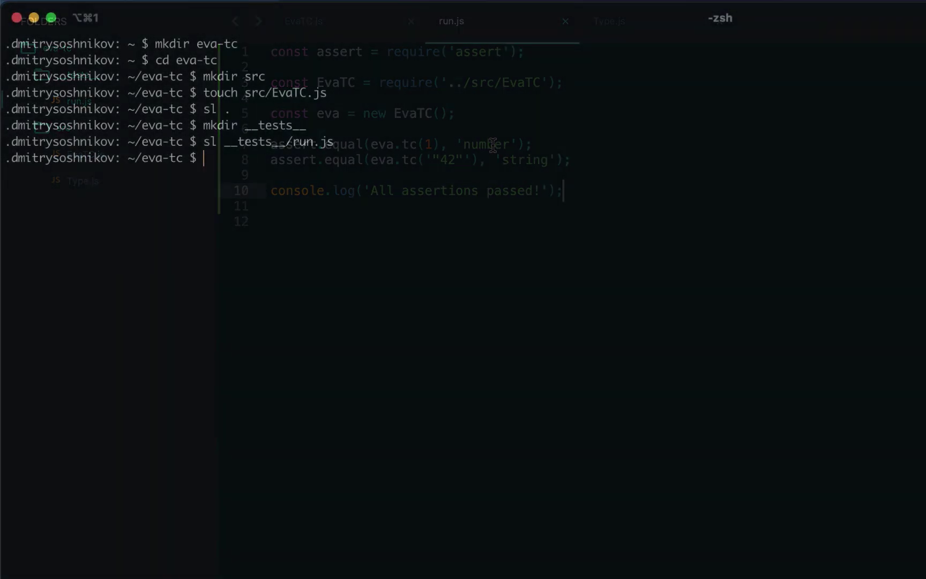
{"action": "type", "text": "sl __tests__/self-"}
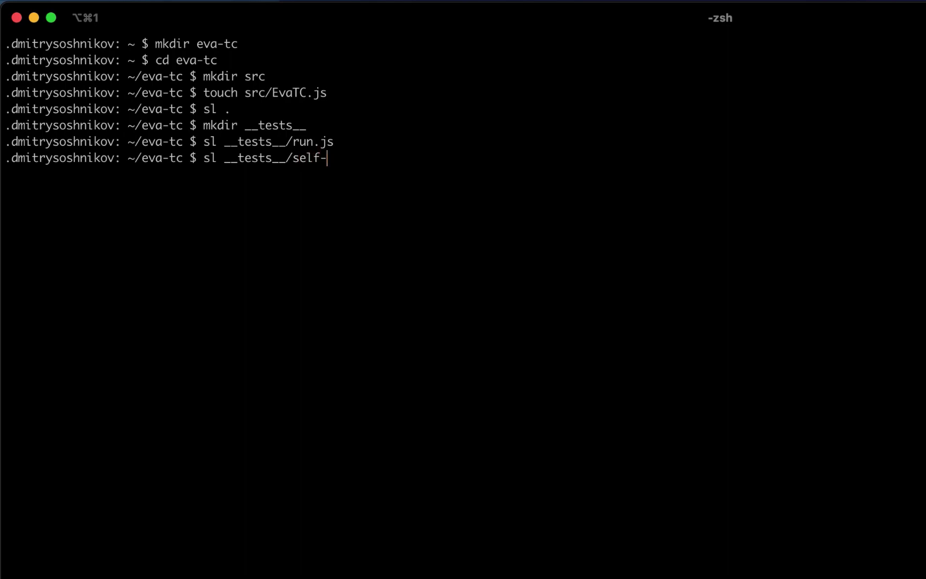
{"action": "type", "text": "eval-test"}
{"action": "type", "text": "js"}
{"action": "key", "text": "Return"}
- Refactor run.js into a tests array run with forEach, dropping the old assert lines
{"action": "left_click", "coordinate": [502, 63]}
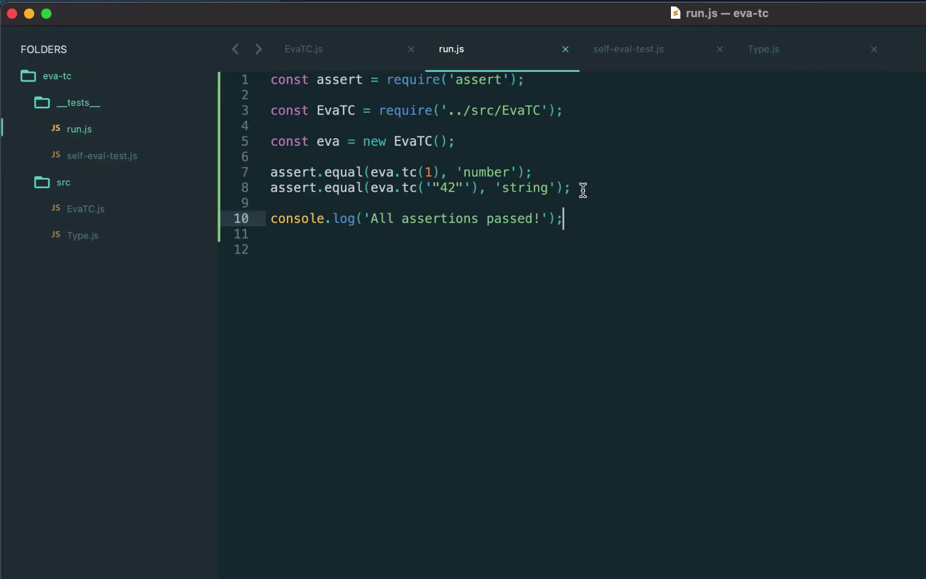
{"action": "left_click_drag", "start_coordinate": [583, 190], "coordinate": [271, 172]}
{"action": "key", "text": "BackSpace"}
{"action": "left_click_drag", "start_coordinate": [524, 79], "coordinate": [271, 95]}
{"action": "key", "text": "BackSpace"}
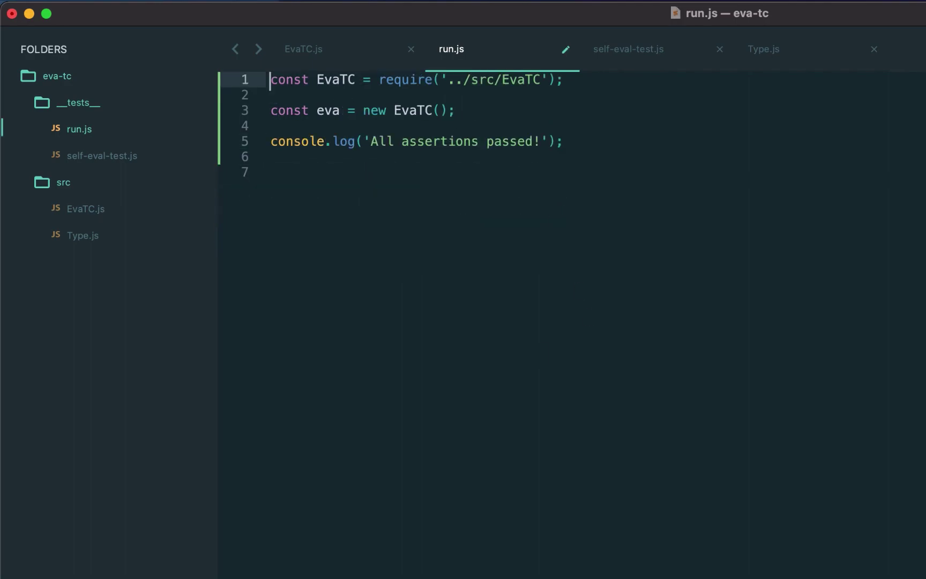
{"action": "key", "text": "Return"}
{"action": "type", "text": "];"}
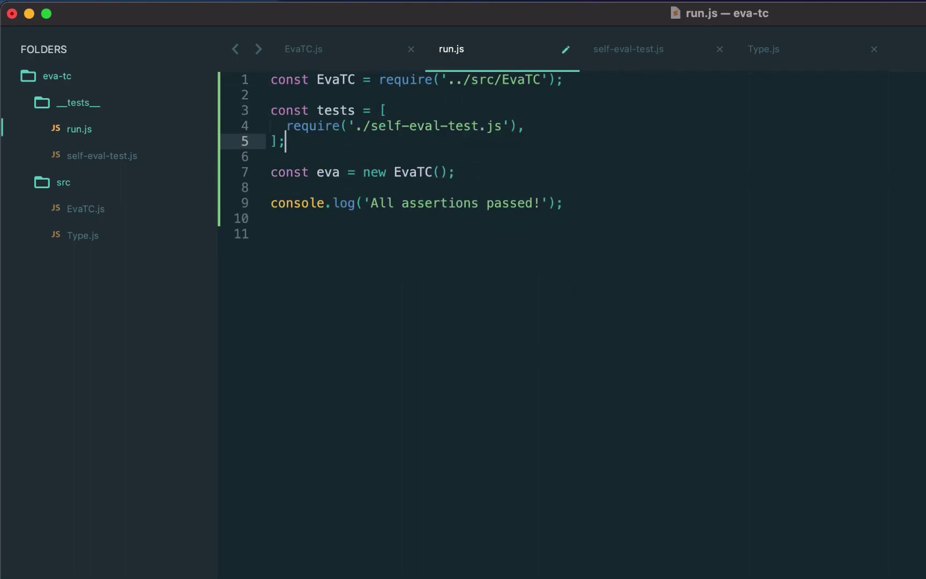
{"action": "left_click", "coordinate": [454, 156]}
{"action": "key", "text": "Return"}
{"action": "key", "text": "Return"}
{"action": "type", "text": "tests.forEach(test => test(eva));"}
{"action": "key", "text": "Return"}
{"action": "key", "text": "BackSpace"}
{"action": "key", "text": "super+s"}
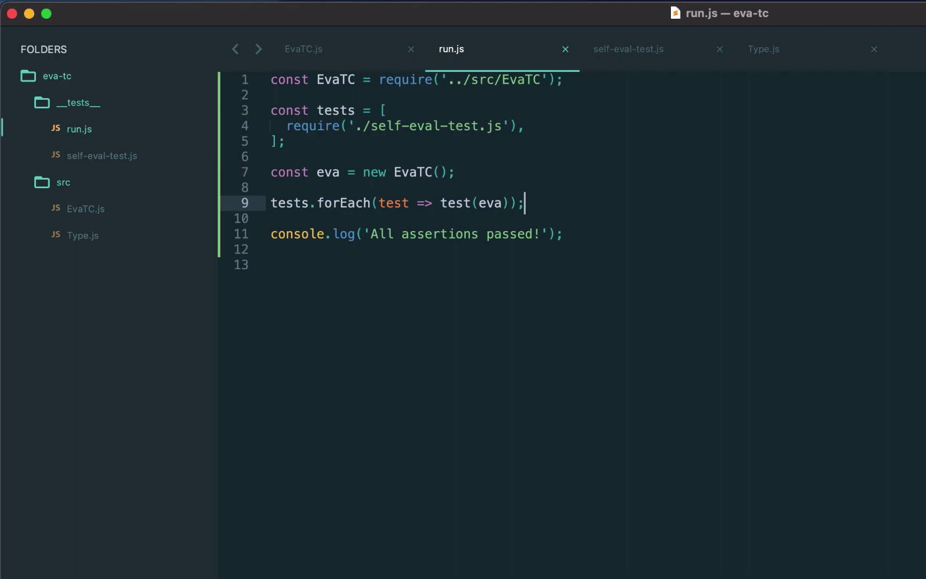
- Write the number and string strictEqual assertions in self-eval-test.js and save
{"action": "left_click_drag", "start_coordinate": [355, 126], "coordinate": [511, 126]}
{"action": "left_click", "coordinate": [583, 142]}
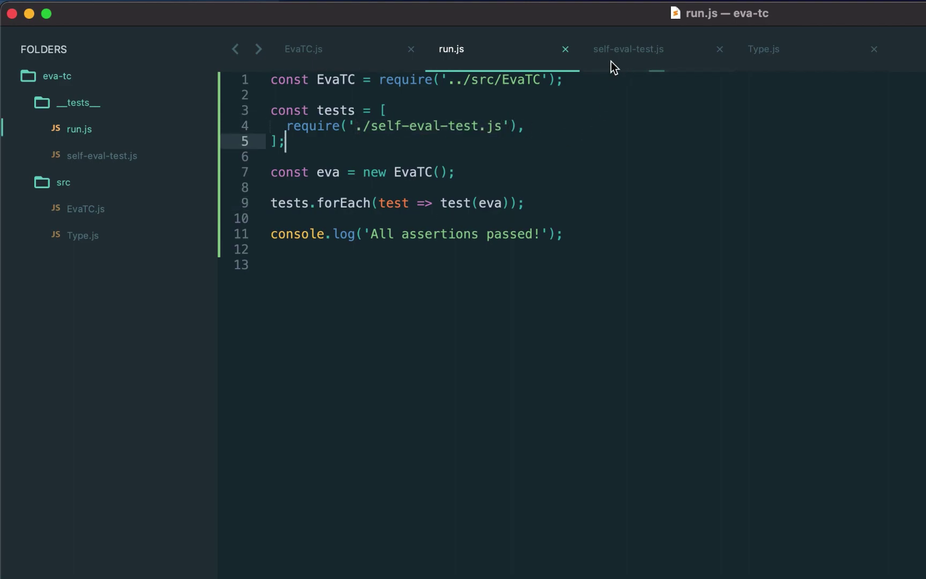
{"action": "left_click", "coordinate": [612, 61]}
{"action": "type", "text": "const assert = require('assert');"}
{"action": "key", "text": "Return"}
{"action": "key", "text": "Return"}
{"action": "type", "text": "module.exports = eva => {"}
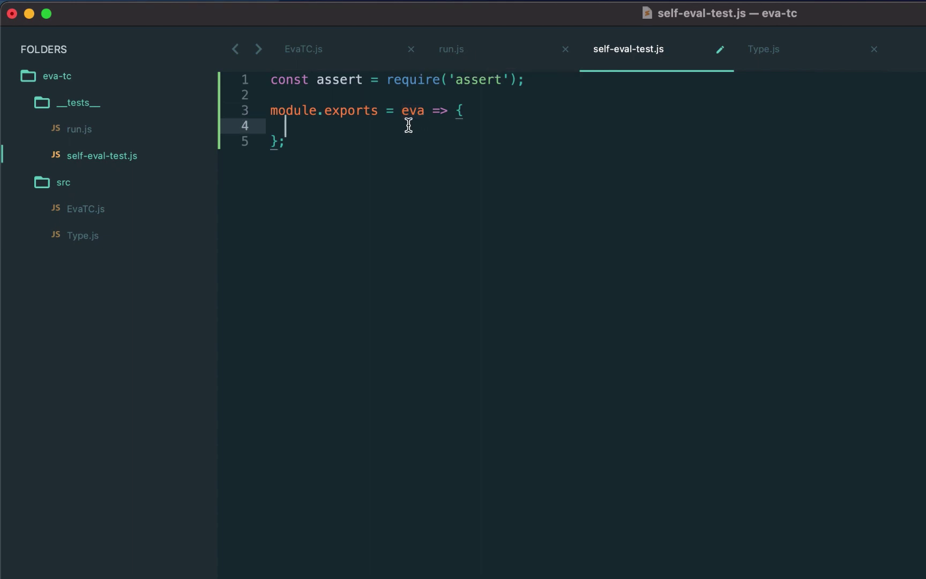
{"action": "type", "text": "  };// Numbers. assert.strictEqual(eva.tc(1), Type.number);const Type = require('../src/Type');"}
{"action": "key", "text": "Return"}
{"action": "key", "text": "Return"}
{"action": "type", "text": "// Strings. assert.strictEqual(eva.tc('\"hello\"'), Type.string);"}
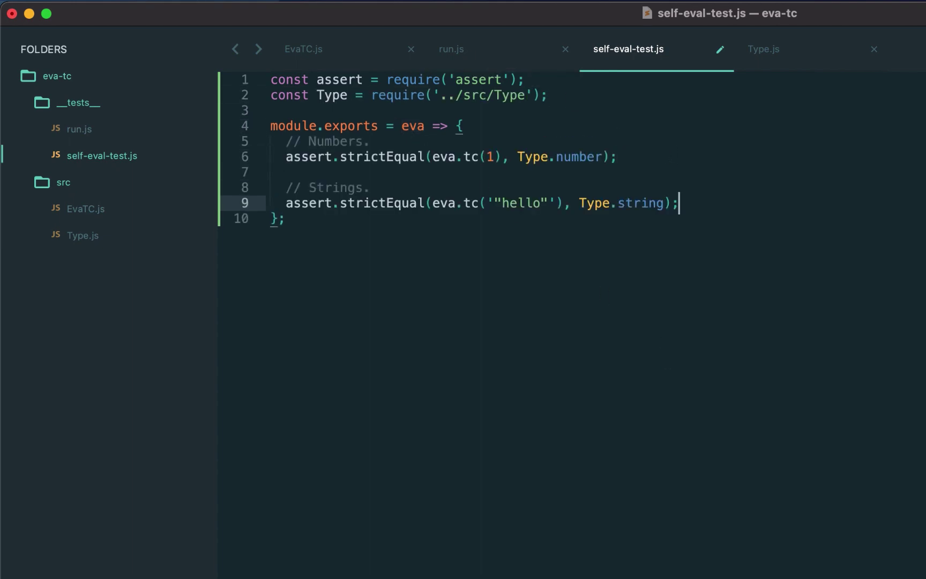
- Run the suite from run.js, then begin creating __tests__/test-util.js in Terminal
{"action": "left_click", "coordinate": [506, 49]}
{"action": "left_click", "coordinate": [686, 384]}
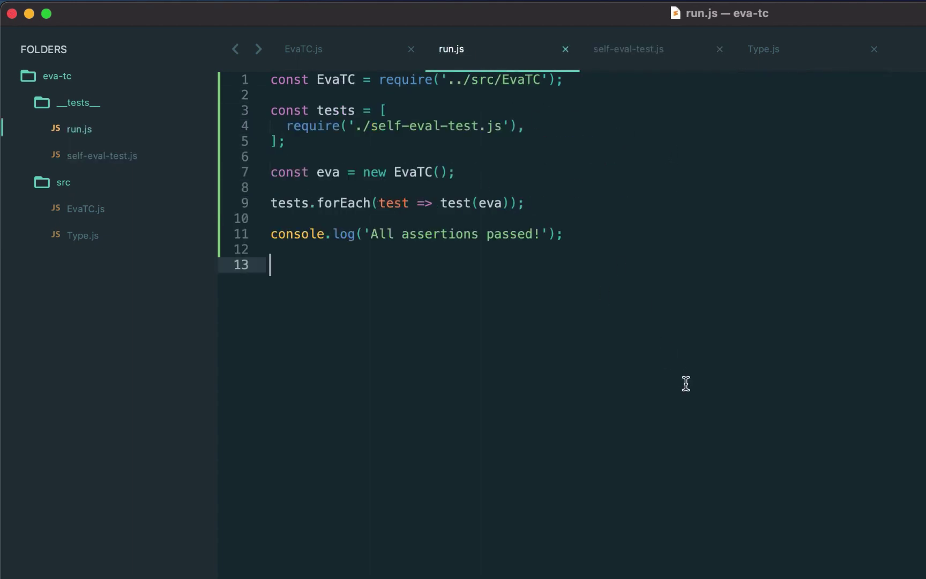
{"action": "key", "text": "ctrl+b"}
{"action": "key", "text": "Escape"}
{"action": "left_click", "coordinate": [551, 126]}
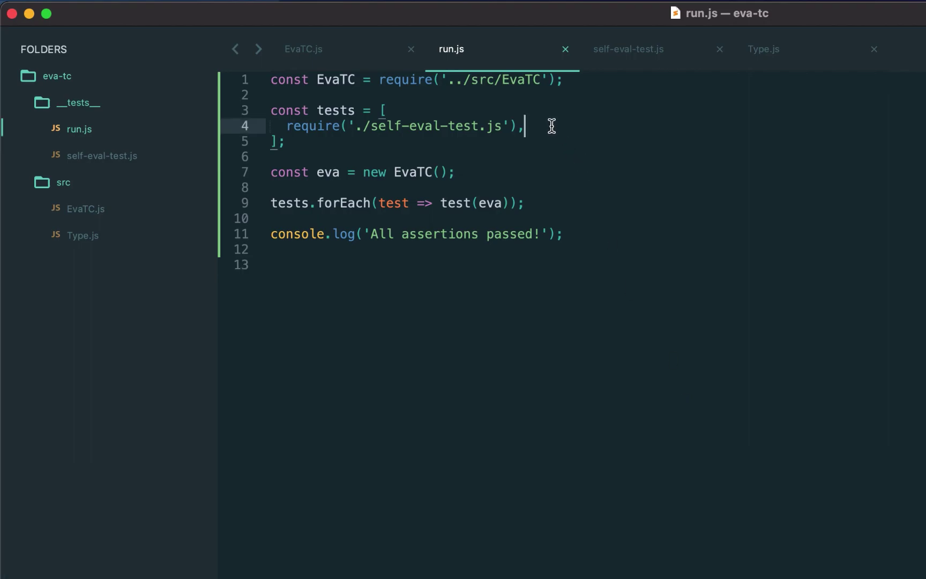
{"action": "key", "text": "super+Tab"}
{"action": "type", "text": "sl __t"}
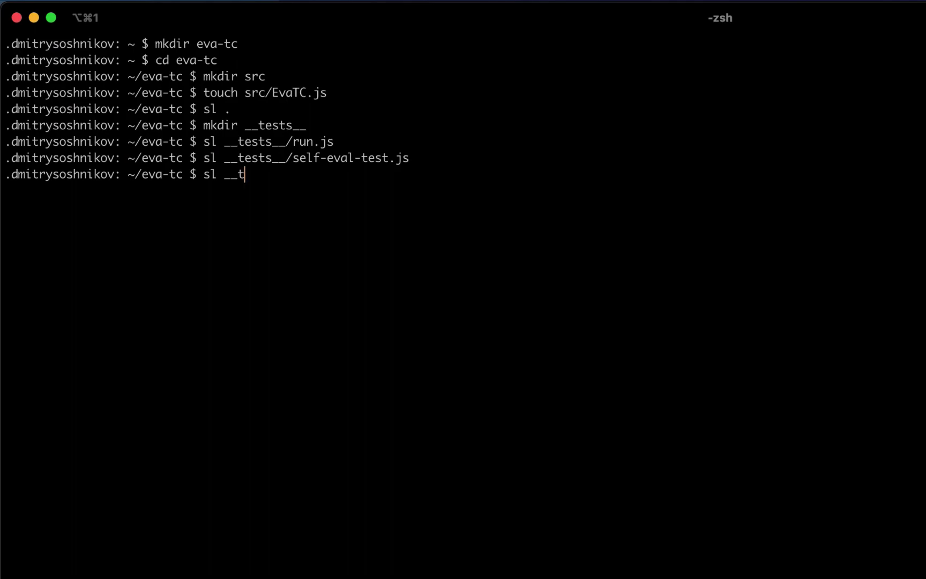
{"action": "key", "text": "Tab"}
{"action": "type", "text": "test-util"}
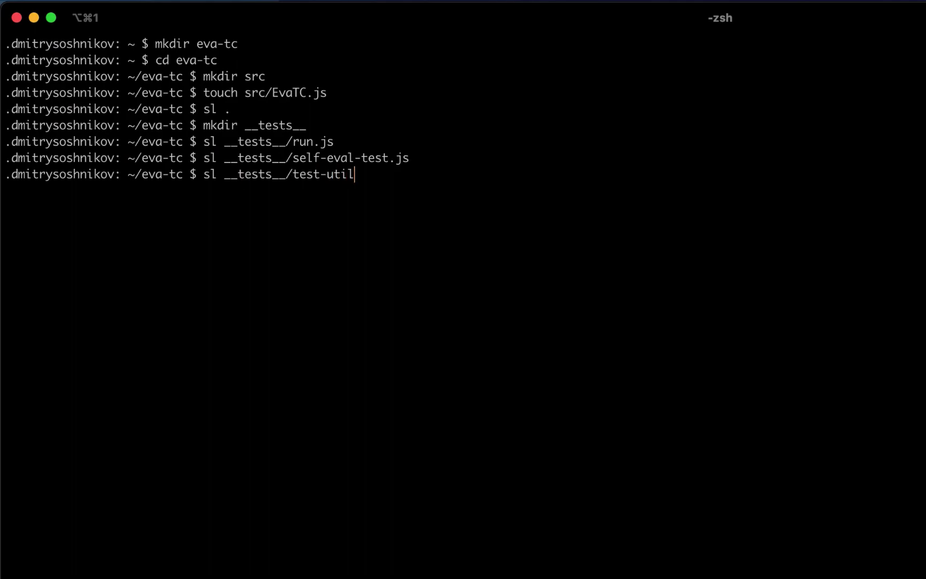
{"action": "type", "text": ".js"}
- Create test-util.js with the assert import and exec(eva, exp) returning eva.tc(exp)
{"action": "key", "text": "Return"}
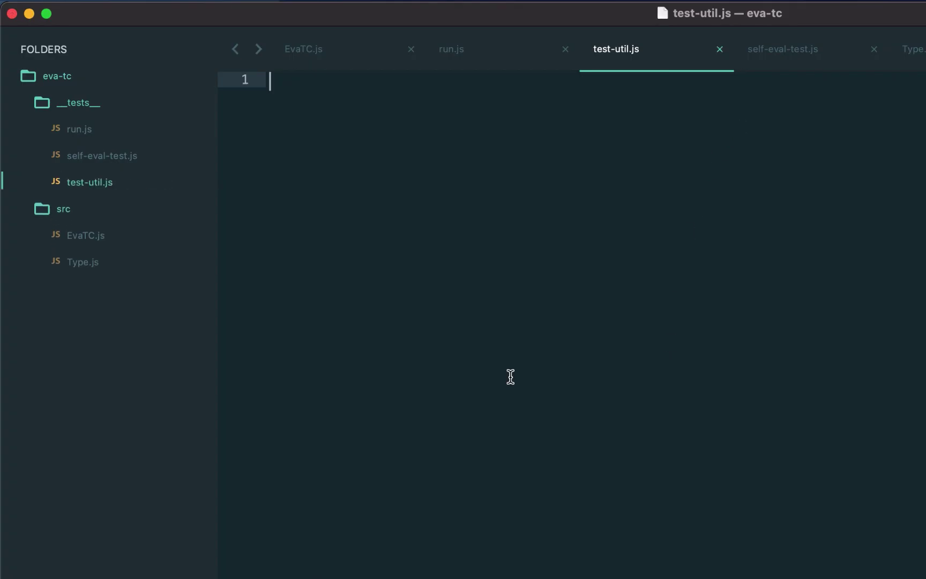
{"action": "type", "text": "const assert = require('assert');"}
{"action": "key", "text": "Return"}
{"action": "key", "text": "Return"}
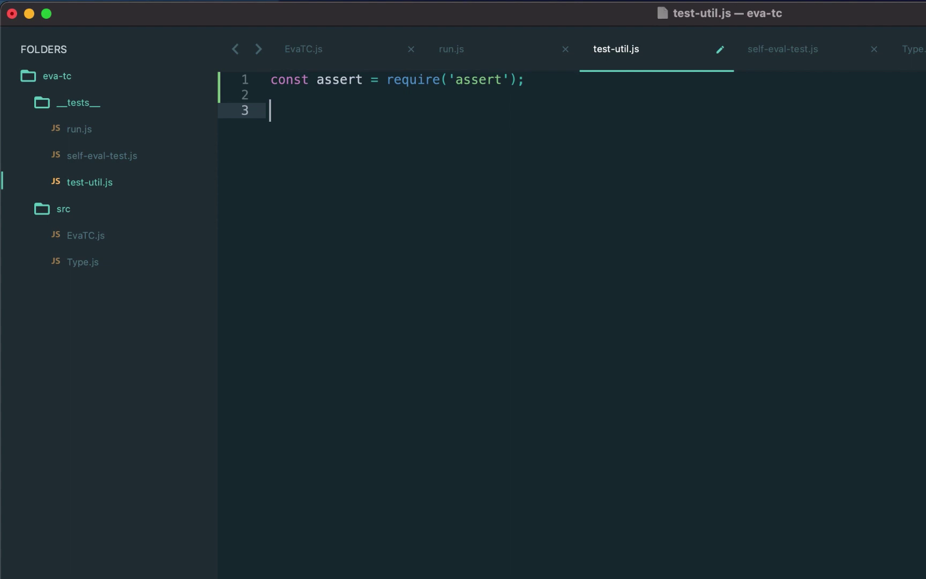
{"action": "type", "text": "function exec(eva, exp) {"}
{"action": "key", "text": "Return"}
{"action": "type", "text": "}"}
{"action": "key", "text": "Return"}
{"action": "key", "text": "Up"}
{"action": "key", "text": "Tab"}
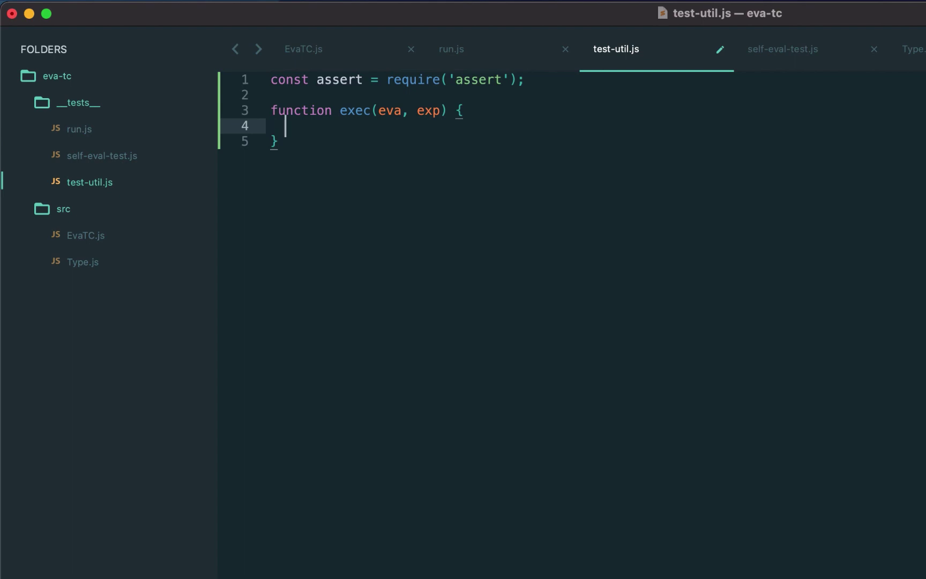
{"action": "type", "text": "return "}
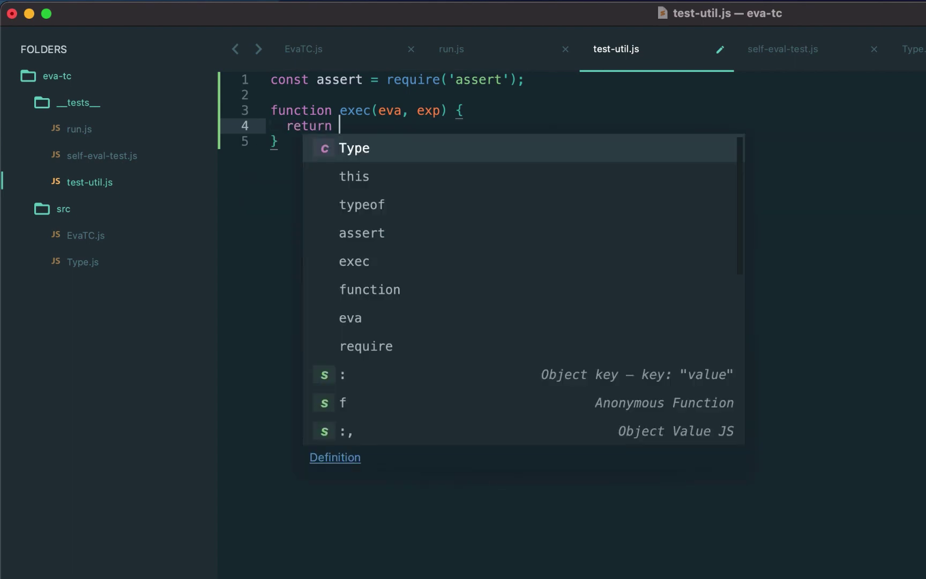
{"action": "type", "text": "eva.tc(exp);"}
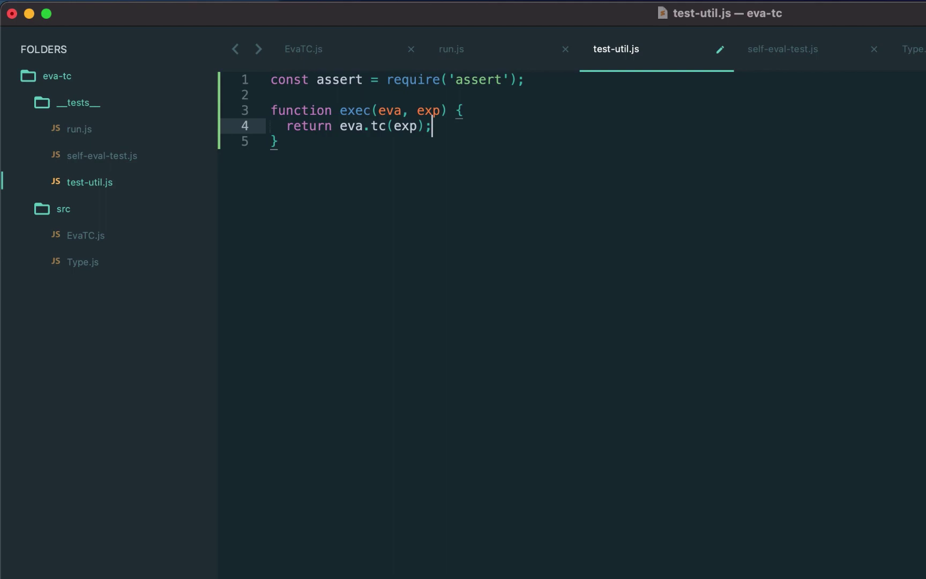
- Start test(eva, exp, expected), computing the actual result in its body
{"action": "key", "text": "Down"}
{"action": "key", "text": "End"}
{"action": "key", "text": "Return"}
{"action": "key", "text": "Return"}
{"action": "type", "text": "function test(eva, exp, expected) {"}
{"action": "key", "text": "Return"}
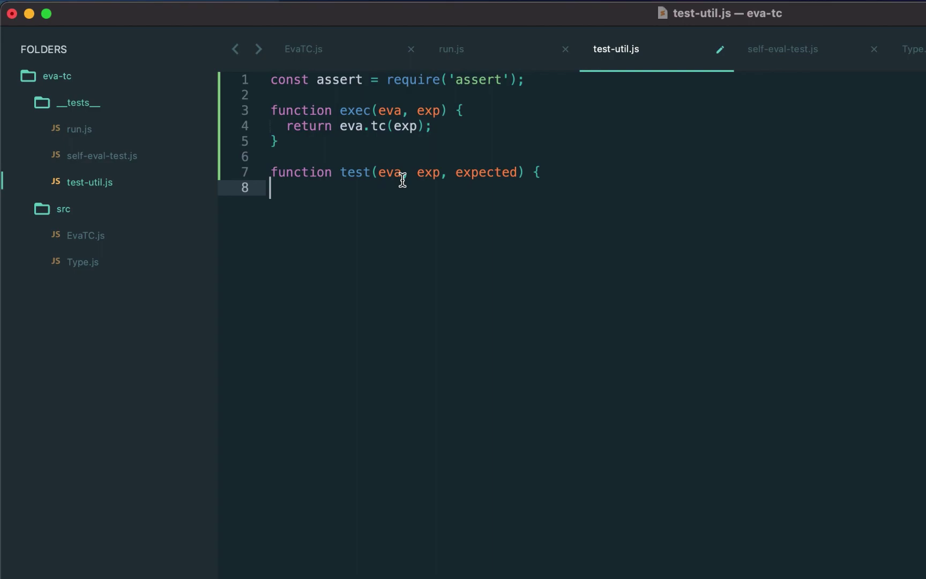
{"action": "type", "text": "}"}
{"action": "key", "text": "Left"}
{"action": "key", "text": "Return"}
{"action": "type", "text": "const actual = exec(eva, exp);"}
{"action": "key", "text": "Return"}
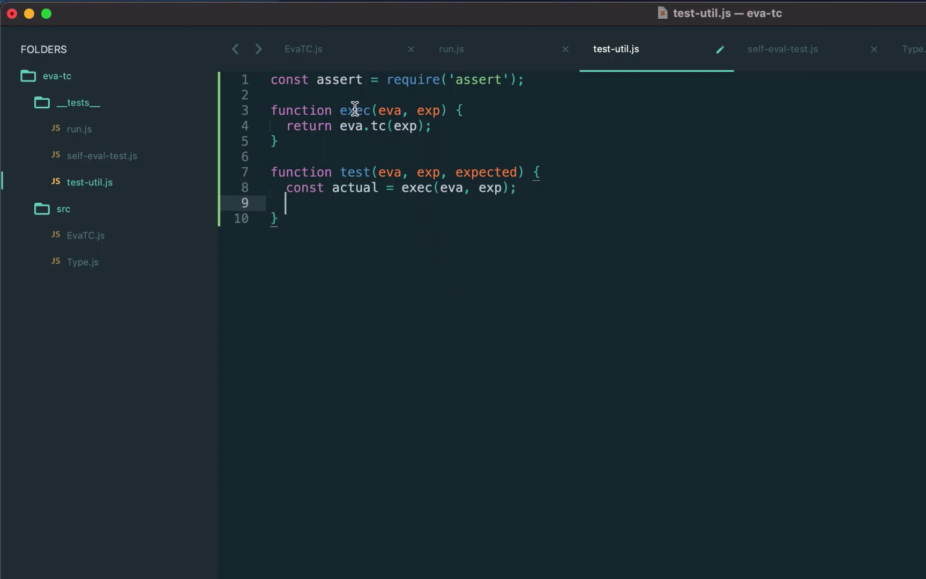
{"action": "double_click", "coordinate": [361, 190]}
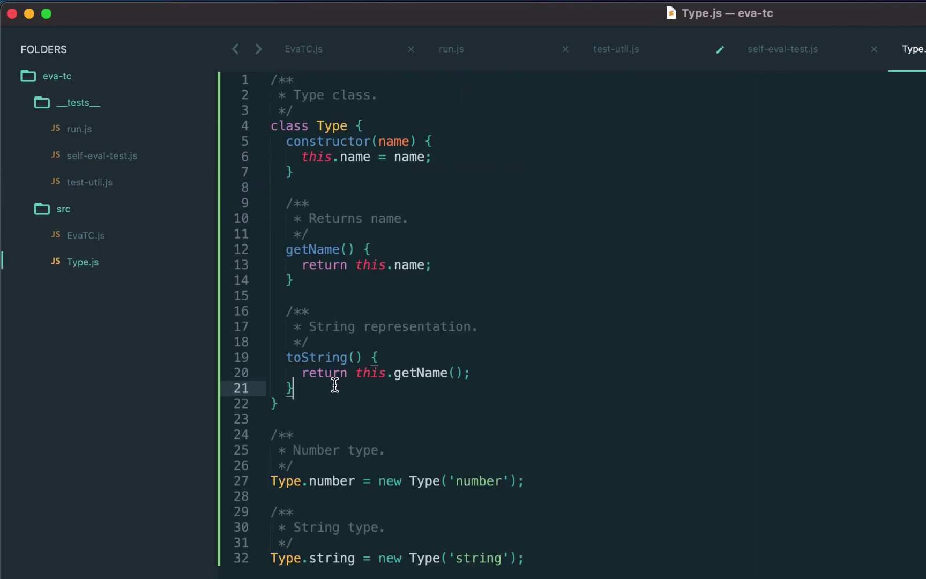
{"action": "type", "text": "}"}
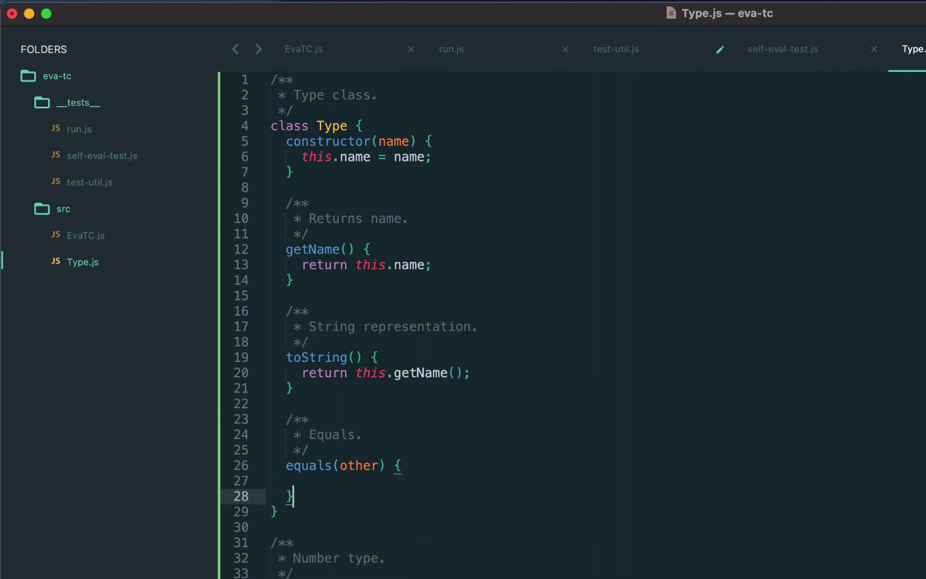
- Write the equals(other) body in Type.js returning this.name === other.name
{"action": "key", "text": "Up"}
{"action": "type", "text": "return this.name === other.name;"}
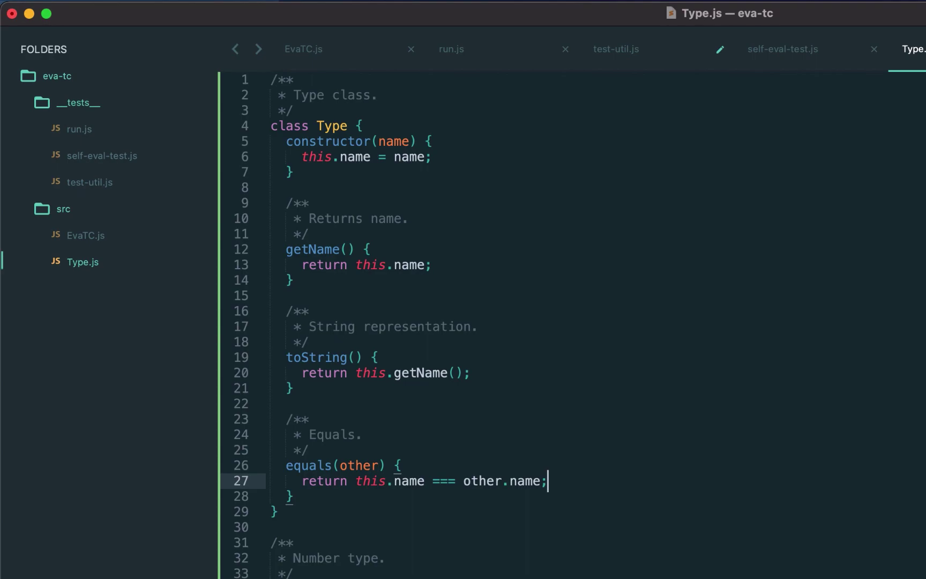
- Wrap the test helper's check in a try block asserting actual.equals(expected)
{"action": "left_click", "coordinate": [780, 48]}
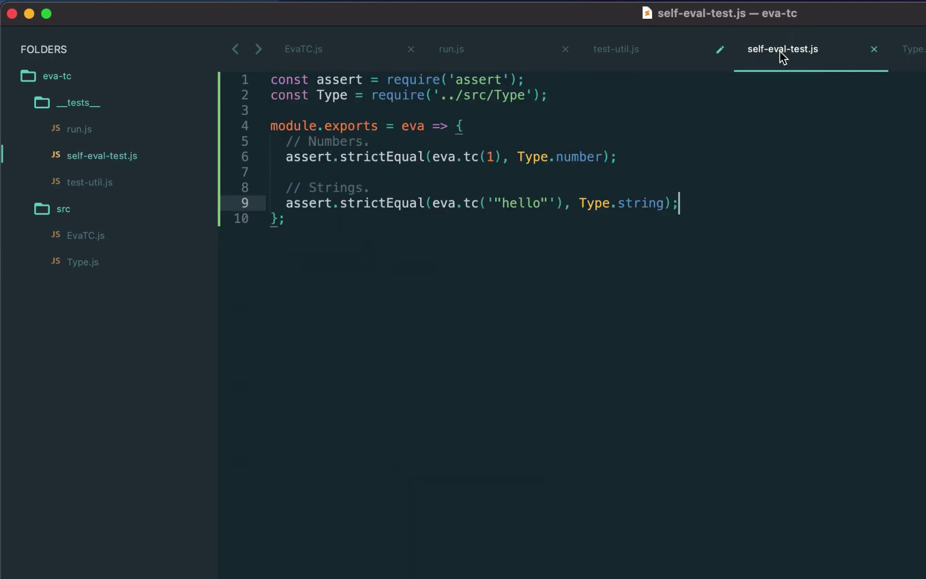
{"action": "left_click", "coordinate": [614, 49]}
{"action": "type", "text": "try {     assert.strictEqual(actual.equals(expected), true);   }"}
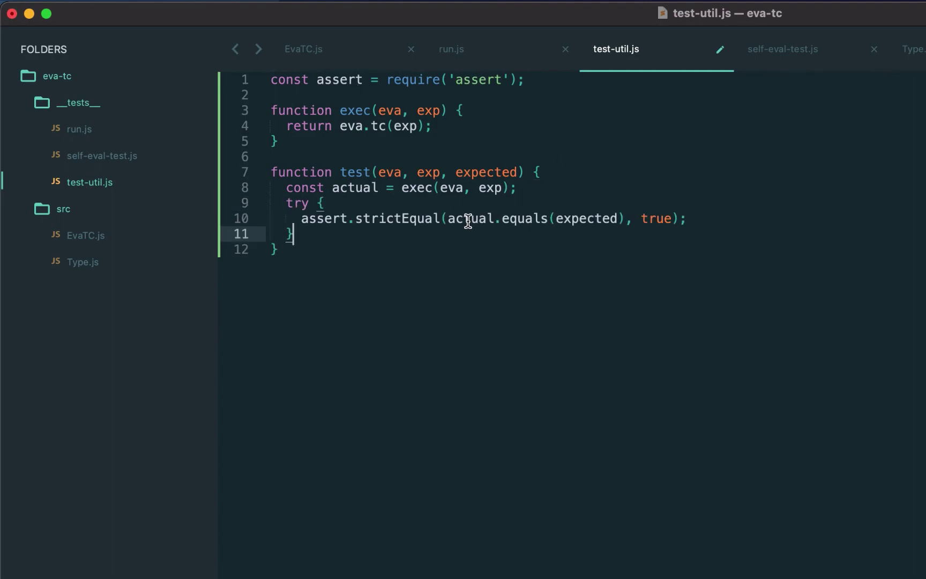
{"action": "double_click", "coordinate": [468, 219]}
{"action": "double_click", "coordinate": [519, 219]}
{"action": "double_click", "coordinate": [585, 218]}
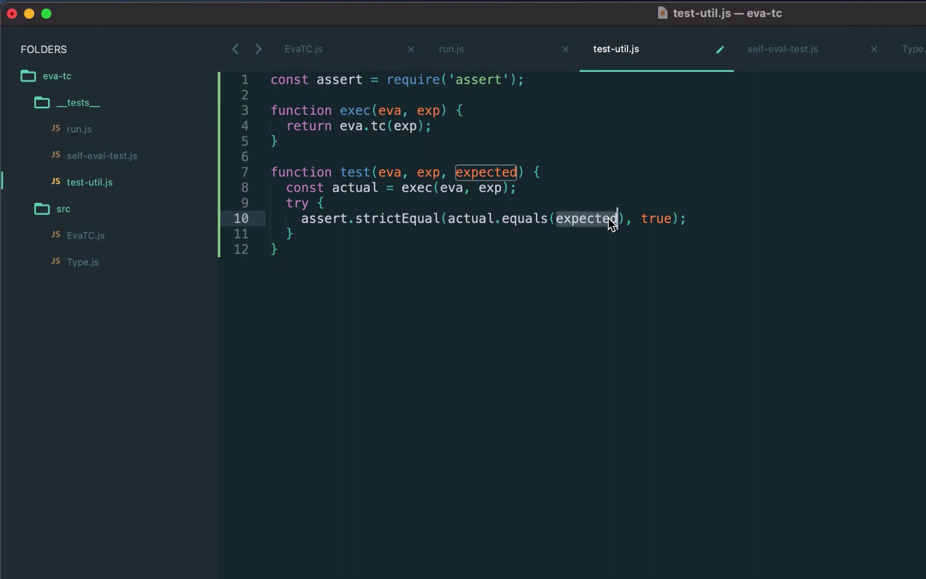
- Add a catch block that logs the expected-versus-actual mismatch and rethrows, then save
{"action": "left_click", "coordinate": [434, 296]}
{"action": "type", "text": "catch (e) {     console.log(`Expected ${expected} type for ${exp}, but got ${actual}.`);     throw e;   }"}
{"action": "key", "text": "super+s"}
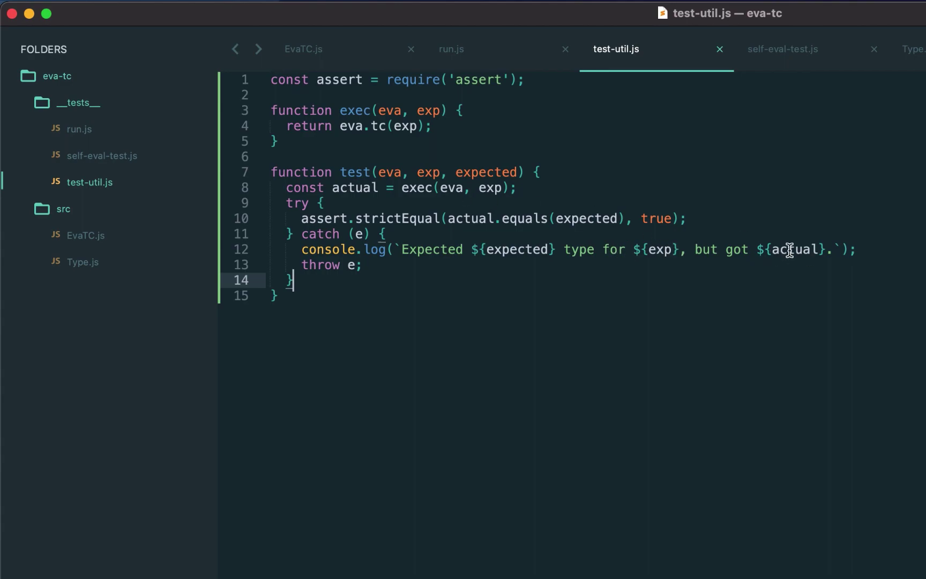
- Add module.exports = { exec, test } at the end of test-util.js and save
{"action": "left_click", "coordinate": [505, 297]}
{"action": "key", "text": "Return"}
{"action": "key", "text": "Return"}
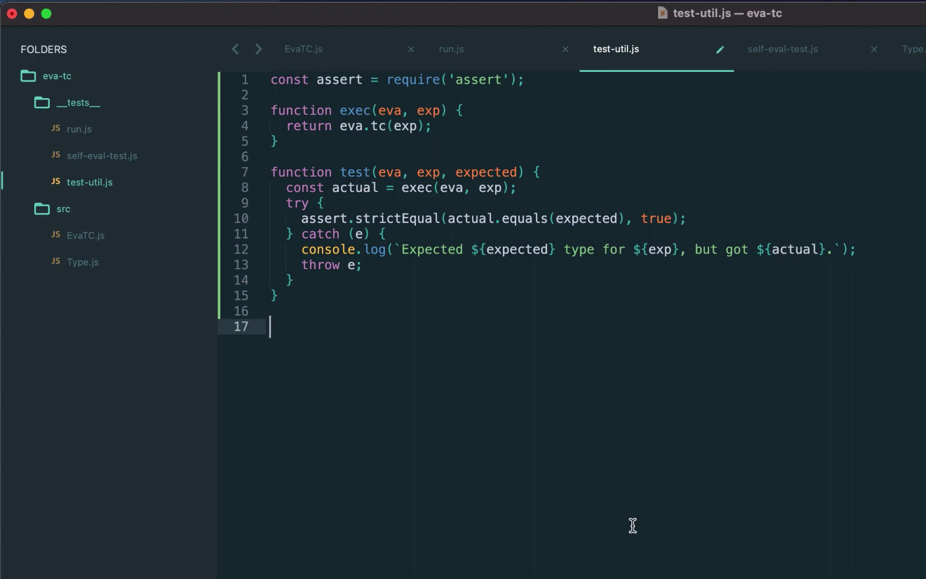
{"action": "type", "text": "module.exports = {   exec,   test, };"}
{"action": "key", "text": "super+s"}
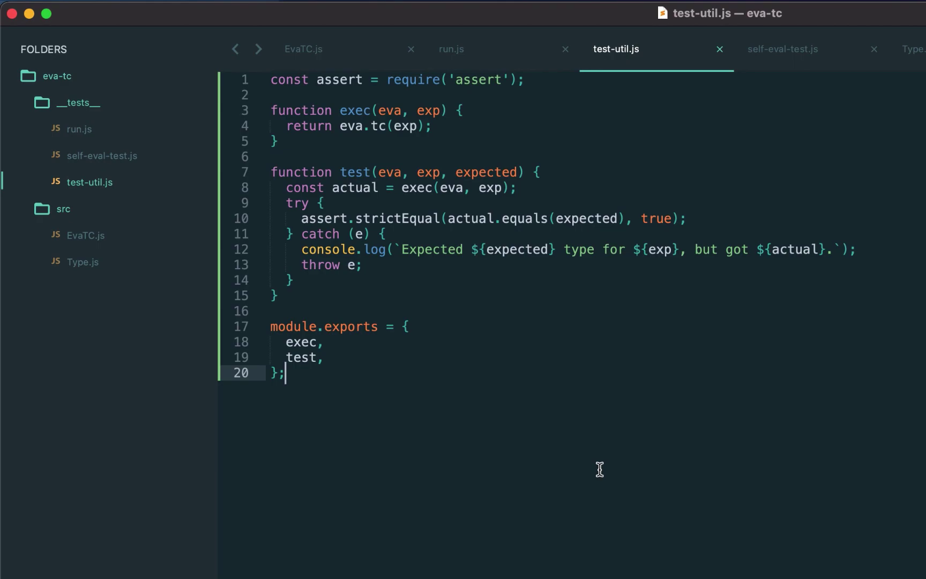
- Replace the assert import in self-eval-test.js with test from require('./test-util')
{"action": "left_click", "coordinate": [767, 57]}
{"action": "left_click", "coordinate": [569, 81]}
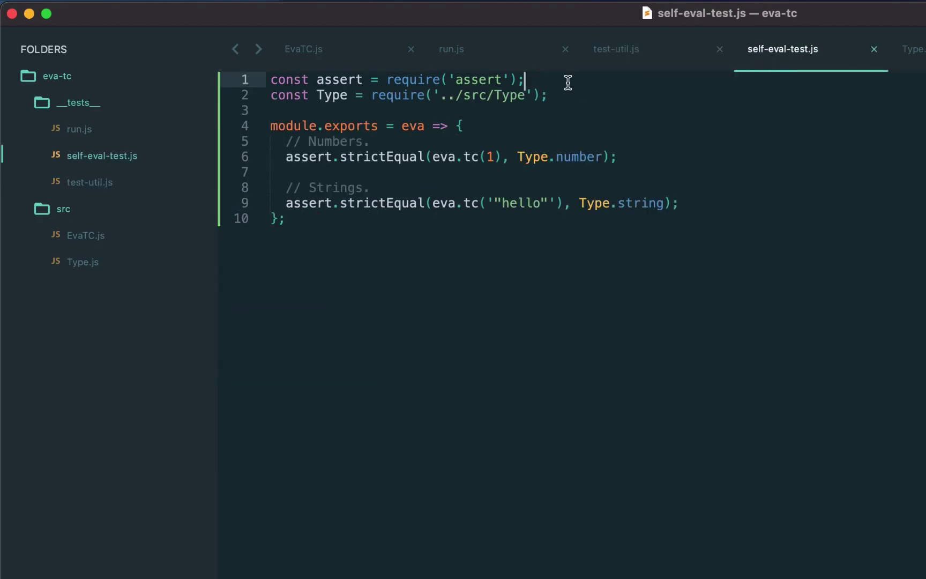
{"action": "key", "text": "ctrl+shift+k"}
{"action": "key", "text": "End"}
{"action": "key", "text": "Return"}
{"action": "type", "text": "const {test} = require('./test-util');"}
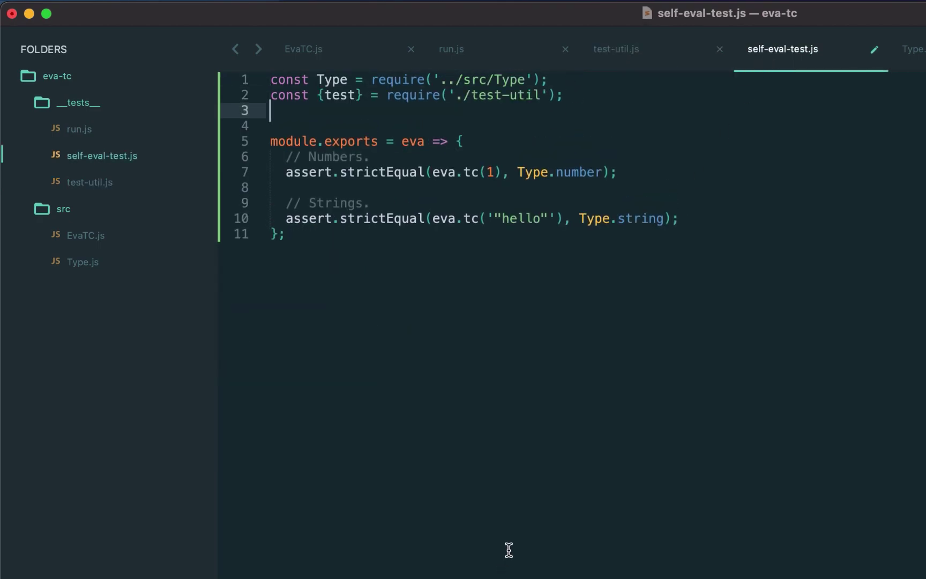
{"action": "key", "text": "BackSpace"}
{"action": "key", "text": "super+shift+Return"}
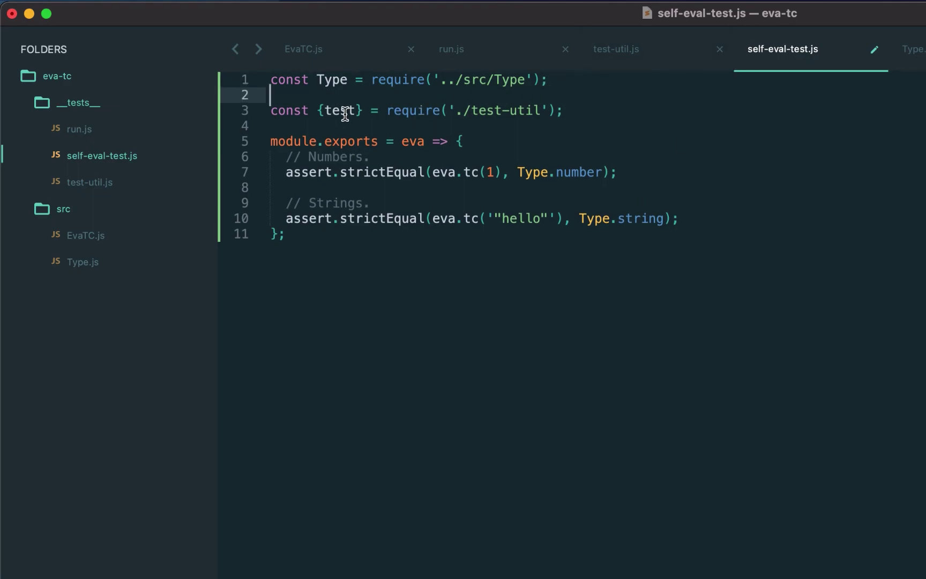
- Rewrite the 42 and "hello" assertions as test(eva, …) calls and save
{"action": "left_click", "coordinate": [370, 157]}
{"action": "key", "text": "super+Return"}
{"action": "type", "text": "t(eva, "}
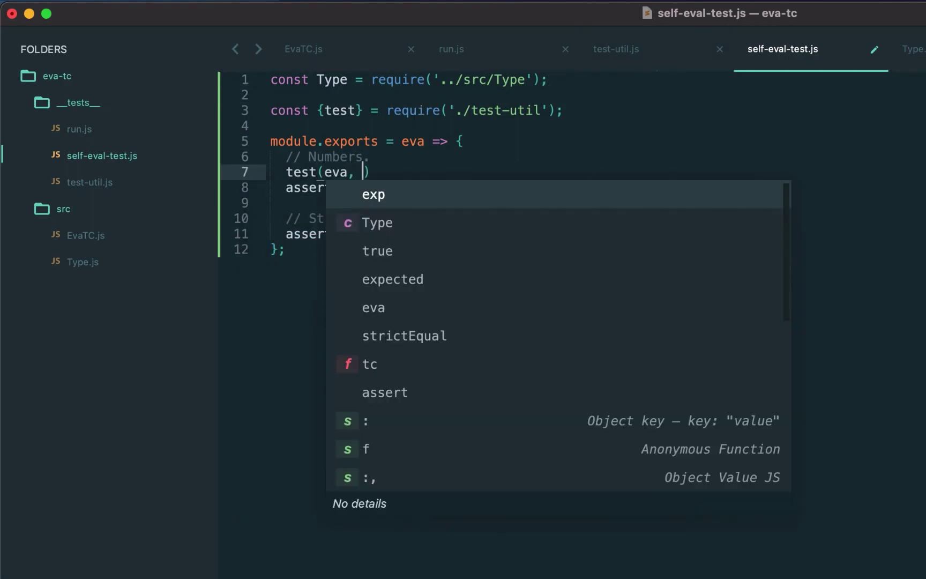
{"action": "type", "text": "42, Type.number);"}
{"action": "left_click", "coordinate": [630, 187]}
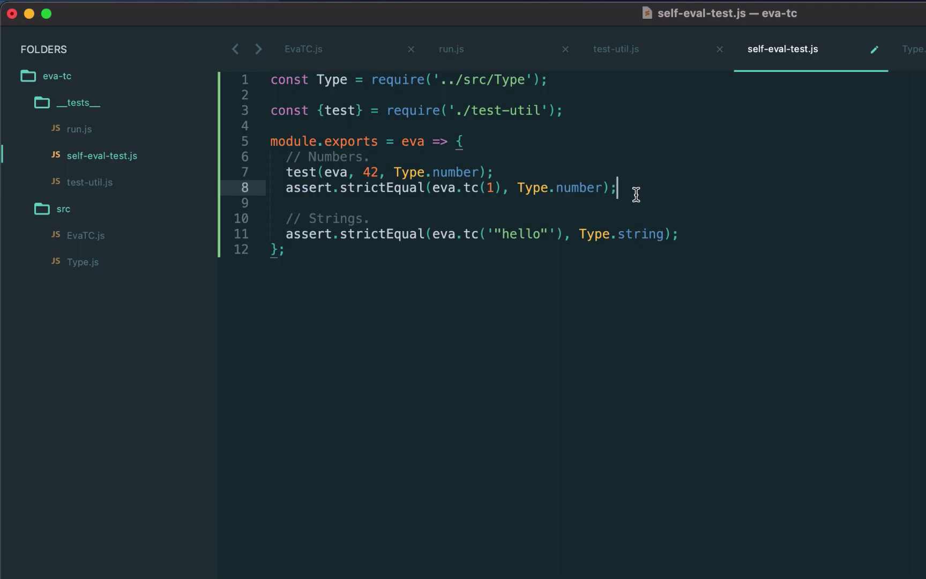
{"action": "key", "text": "ctrl+shift+k"}
{"action": "left_click_drag", "start_coordinate": [286, 218], "coordinate": [483, 218]}
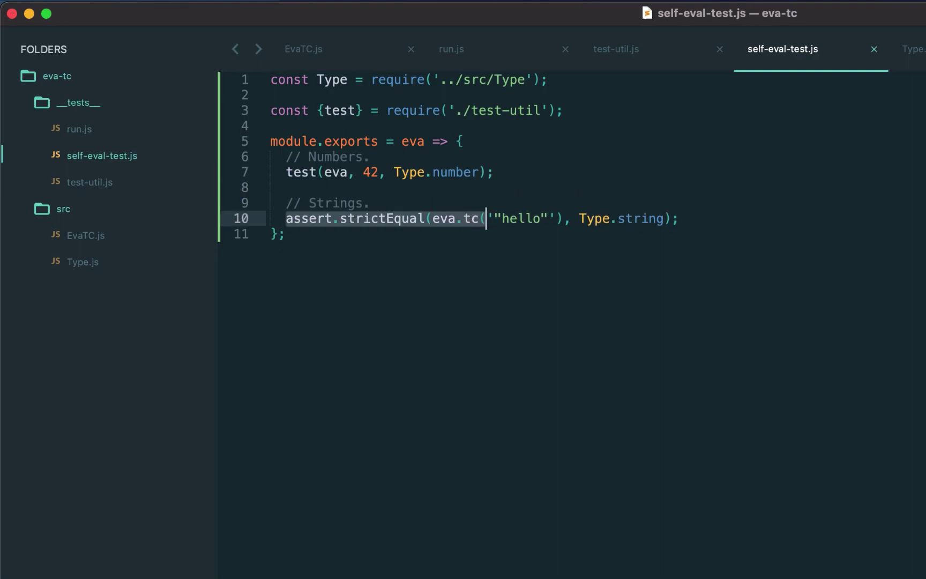
{"action": "type", "text": "test(eva,"}
{"action": "left_click", "coordinate": [441, 218]}
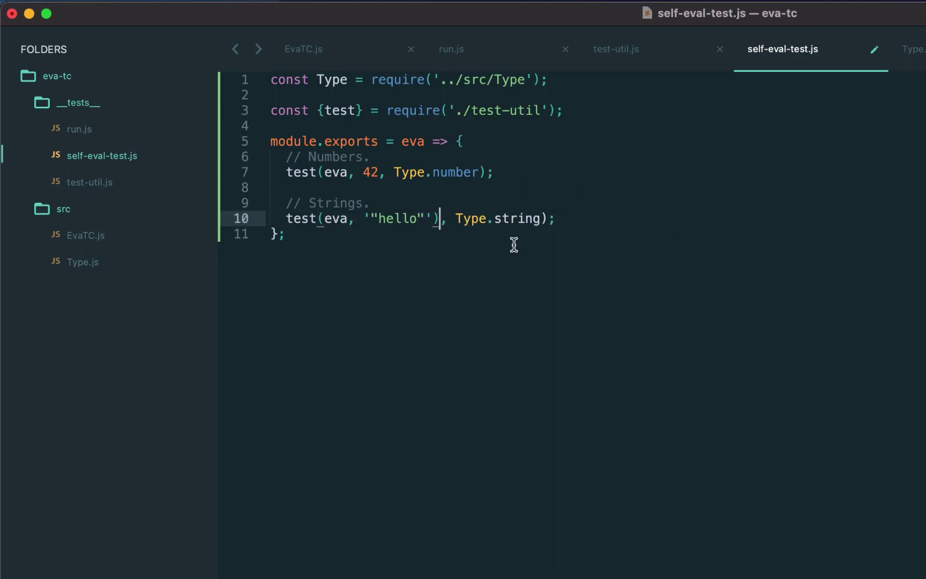
{"action": "key", "text": "BackSpace"}
{"action": "left_click", "coordinate": [556, 219]}
{"action": "key", "text": "super+s"}
{"action": "key", "text": "super+alt+Right"}
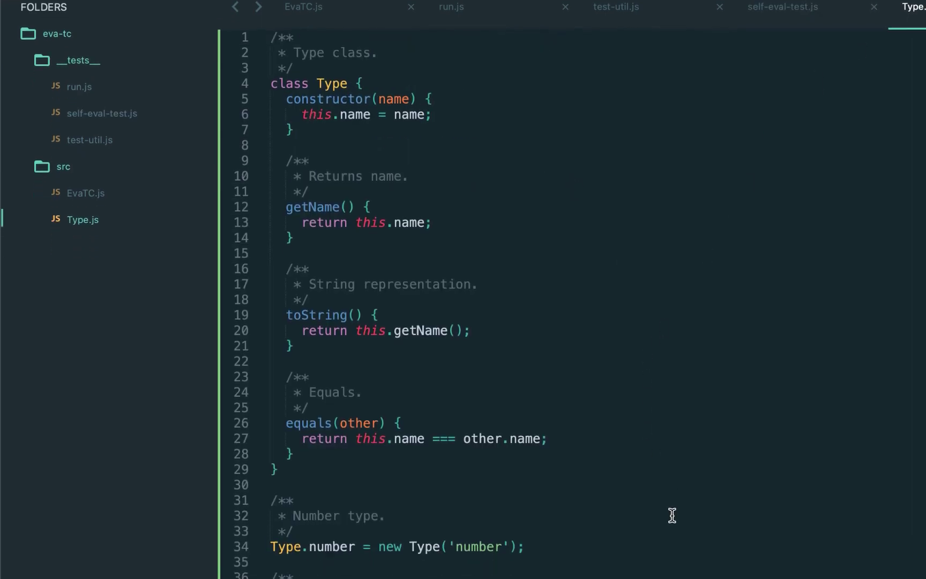
{"action": "scroll", "coordinate": [671, 515], "scroll_direction": "down", "scroll_amount": 5}
{"action": "type", "text": "module.exports"}
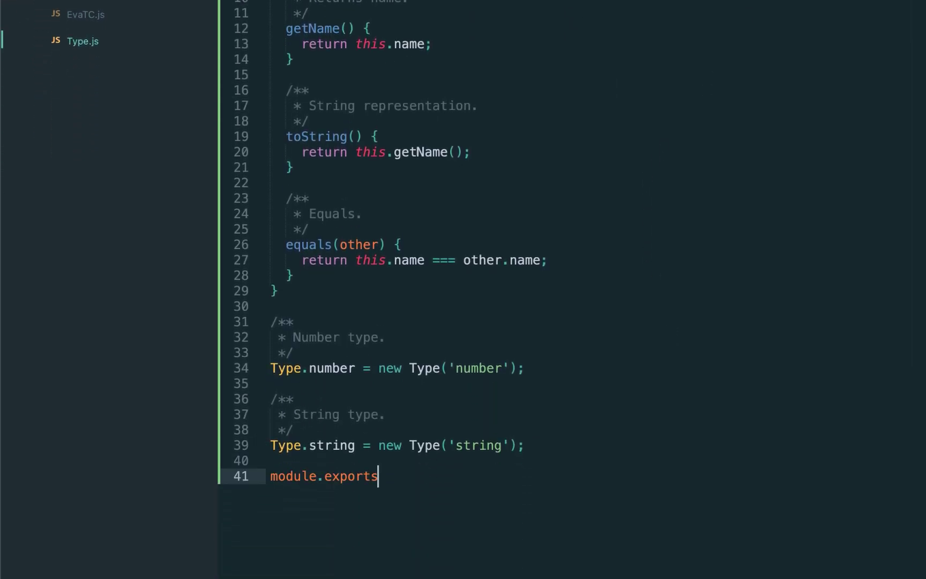
{"action": "type", "text": " = Type;"}
{"action": "scroll", "coordinate": [603, 413], "scroll_direction": "up", "scroll_amount": 10}
- Run the run.js test suite with Cmd+B
{"action": "key", "text": "super+alt+Left"}
{"action": "key", "text": "super+alt+Left"}
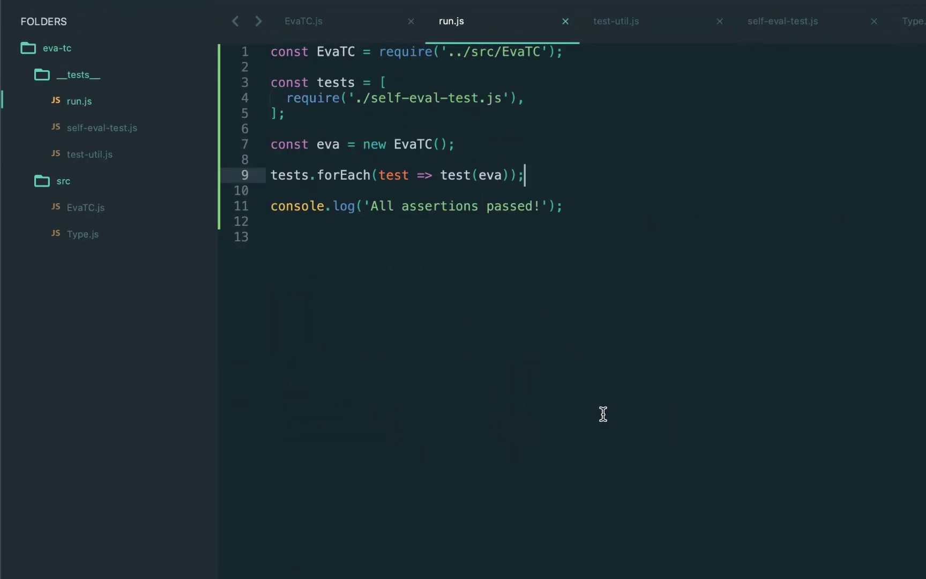
{"action": "left_click", "coordinate": [603, 414]}
{"action": "key", "text": "super+b"}
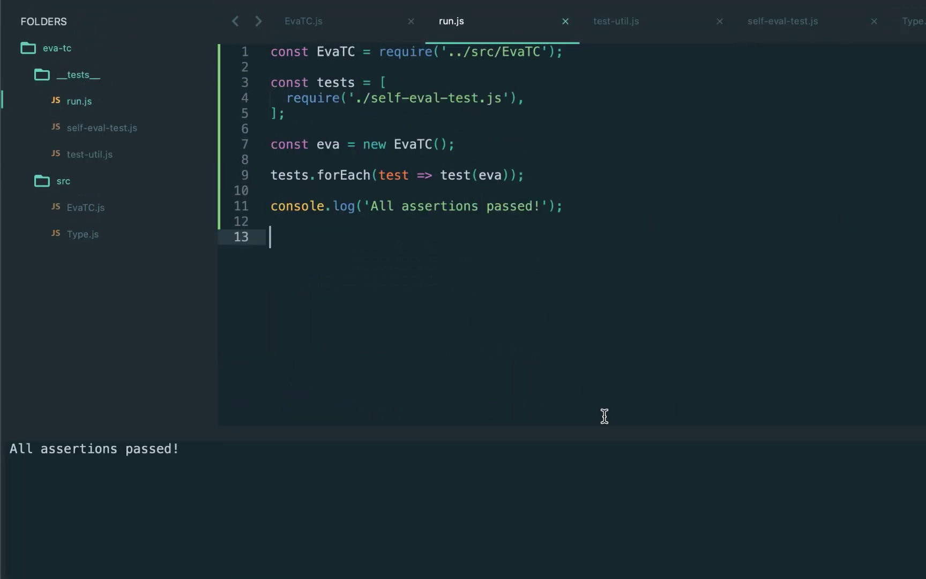
- Make the 42 test in self-eval-test.js expect string, save, and rerun the tests
{"action": "left_click", "coordinate": [639, 28]}
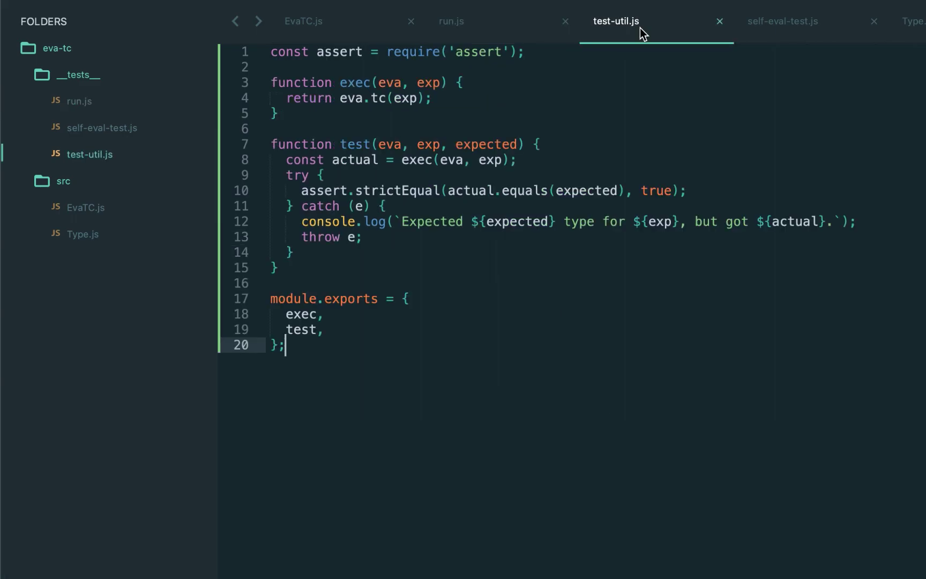
{"action": "left_click", "coordinate": [759, 28]}
{"action": "double_click", "coordinate": [510, 191]}
{"action": "key", "text": "super+c"}
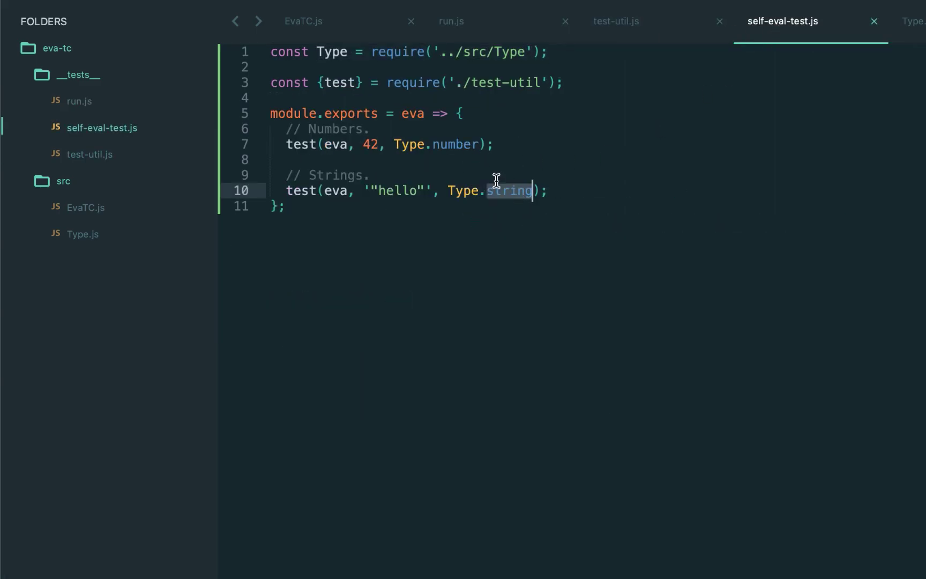
{"action": "double_click", "coordinate": [454, 144]}
{"action": "key", "text": "super+v"}
{"action": "key", "text": "super+s"}
{"action": "left_click", "coordinate": [451, 21]}
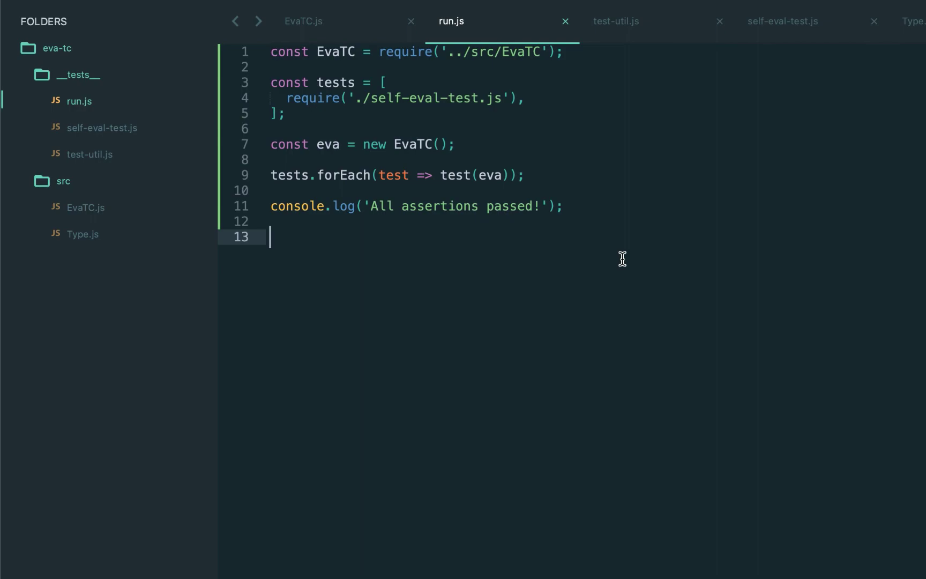
{"action": "key", "text": "super+b"}
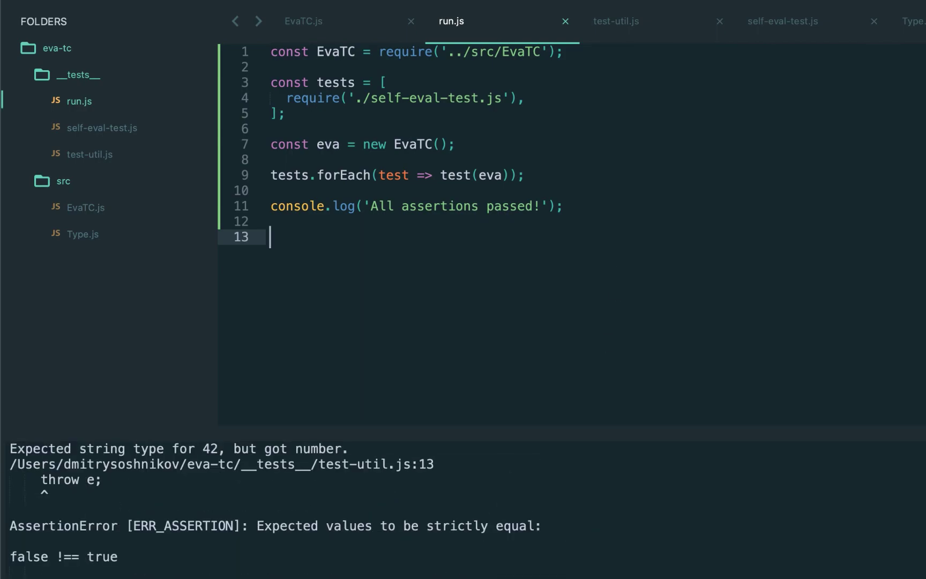
- Change the expected types on lines 7 and 10, save, and rerun the tests
{"action": "key", "text": "ctrl+Tab"}
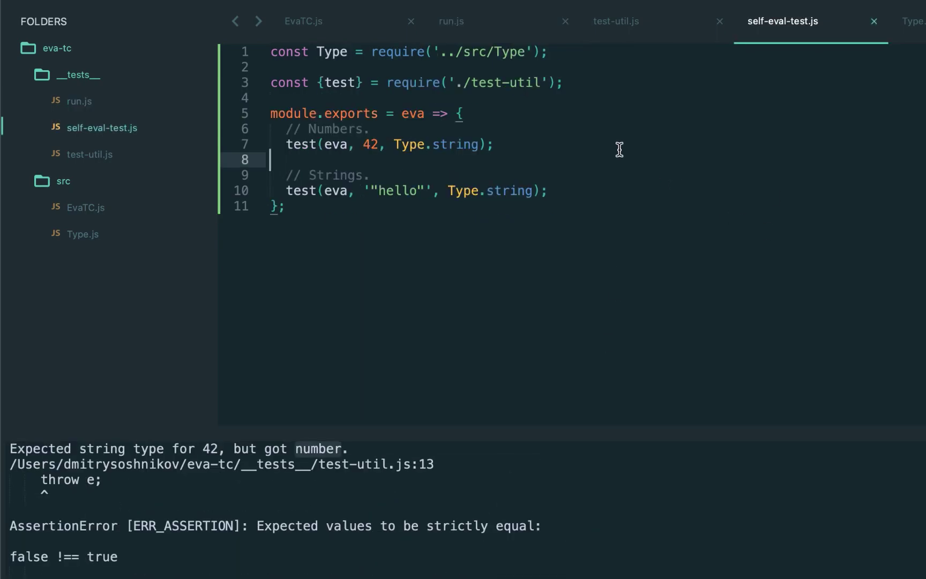
{"action": "double_click", "coordinate": [454, 144]}
{"action": "type", "text": "number"}
{"action": "double_click", "coordinate": [509, 190]}
{"action": "type", "text": "number"}
{"action": "key", "text": "super+s"}
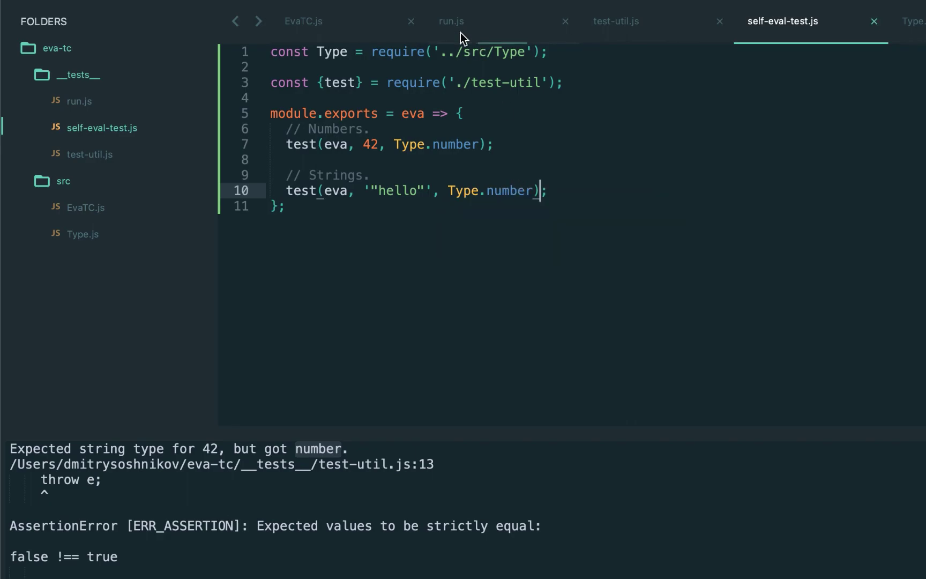
{"action": "left_click", "coordinate": [452, 21]}
{"action": "key", "text": "super+b"}
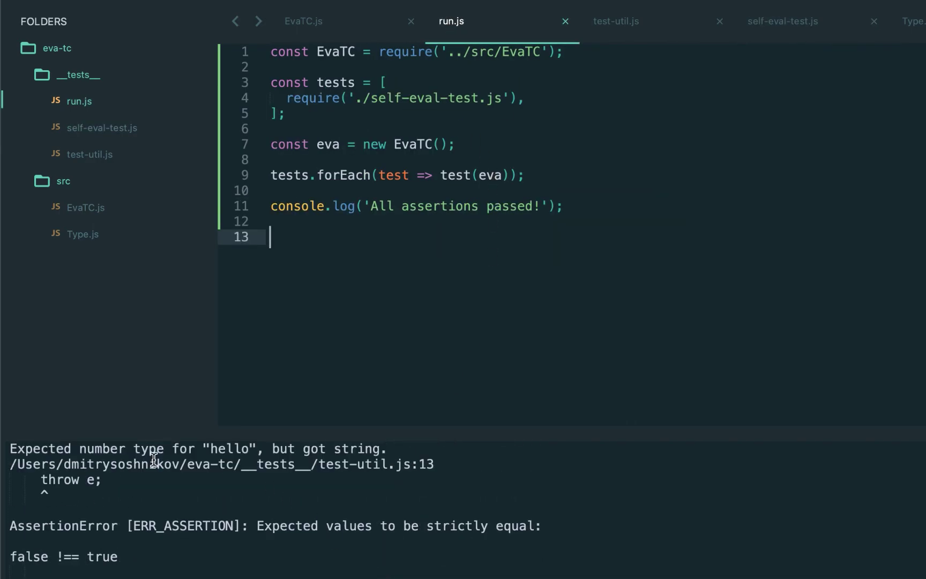
- Restore the number and string expectations in self-eval-test.js and close the test output
{"action": "key", "text": "ctrl+Tab"}
{"action": "key", "text": "super+z"}
{"action": "key", "text": "Escape"}
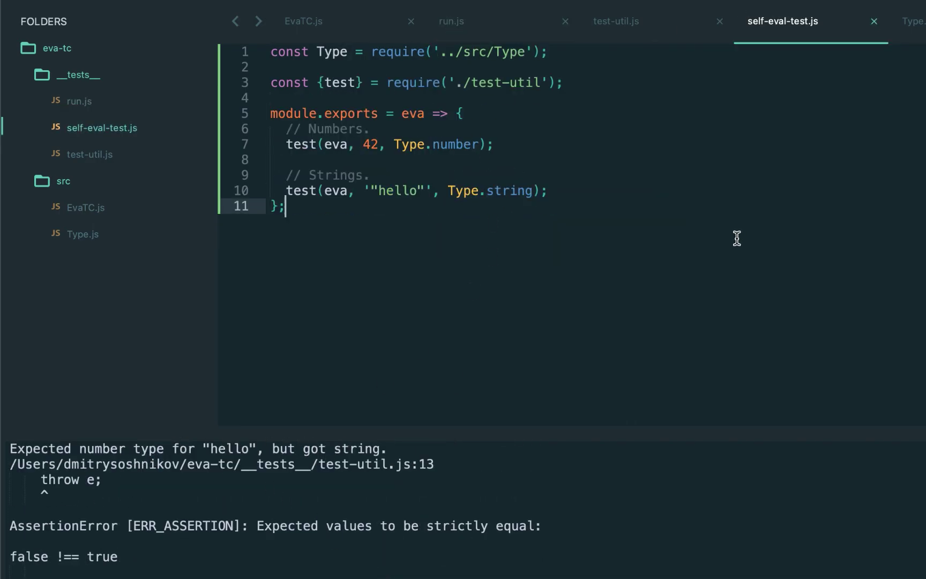
{"action": "key", "text": "Escape"}
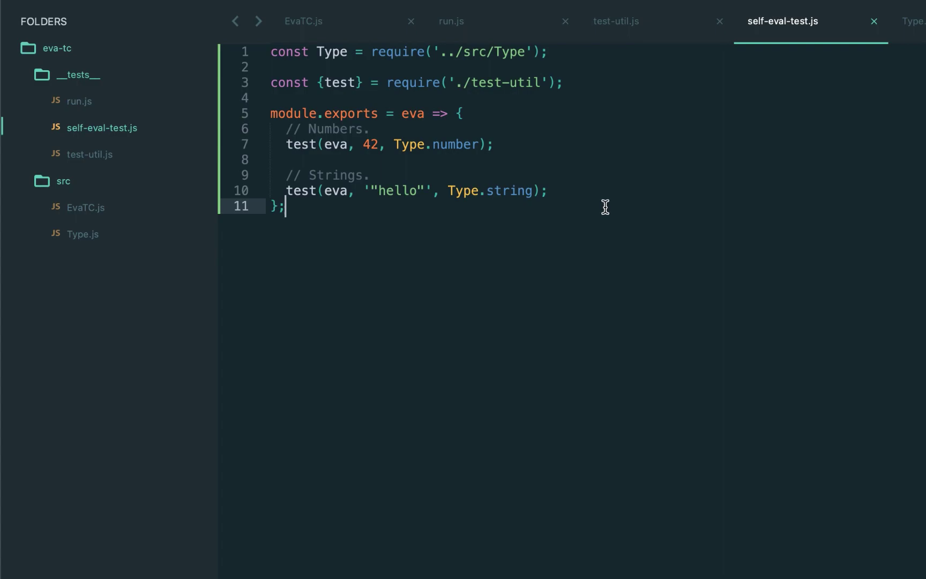
- Review Type.js's equals method, then the number and string checks in EvaTC.js's tc method
{"action": "left_click", "coordinate": [910, 21]}
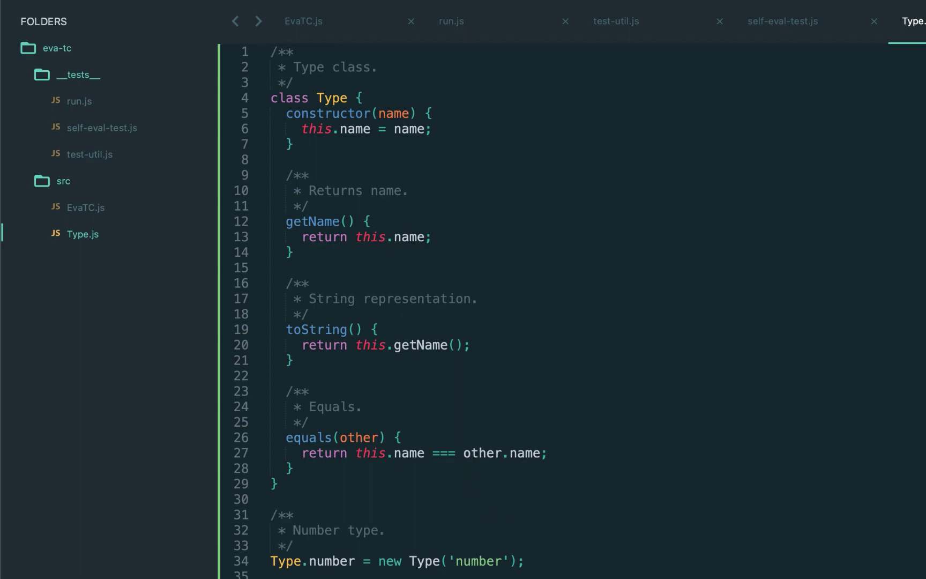
{"action": "left_click", "coordinate": [316, 21]}
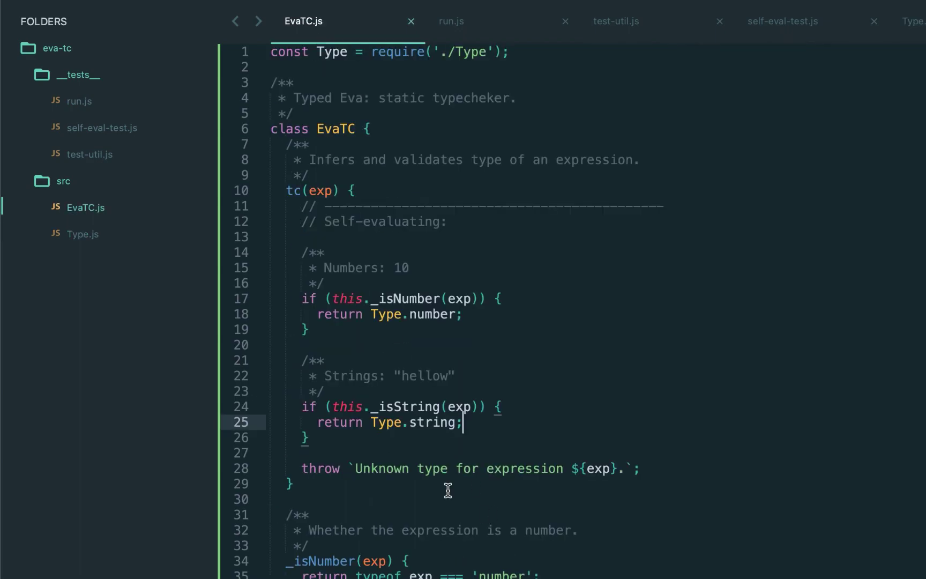